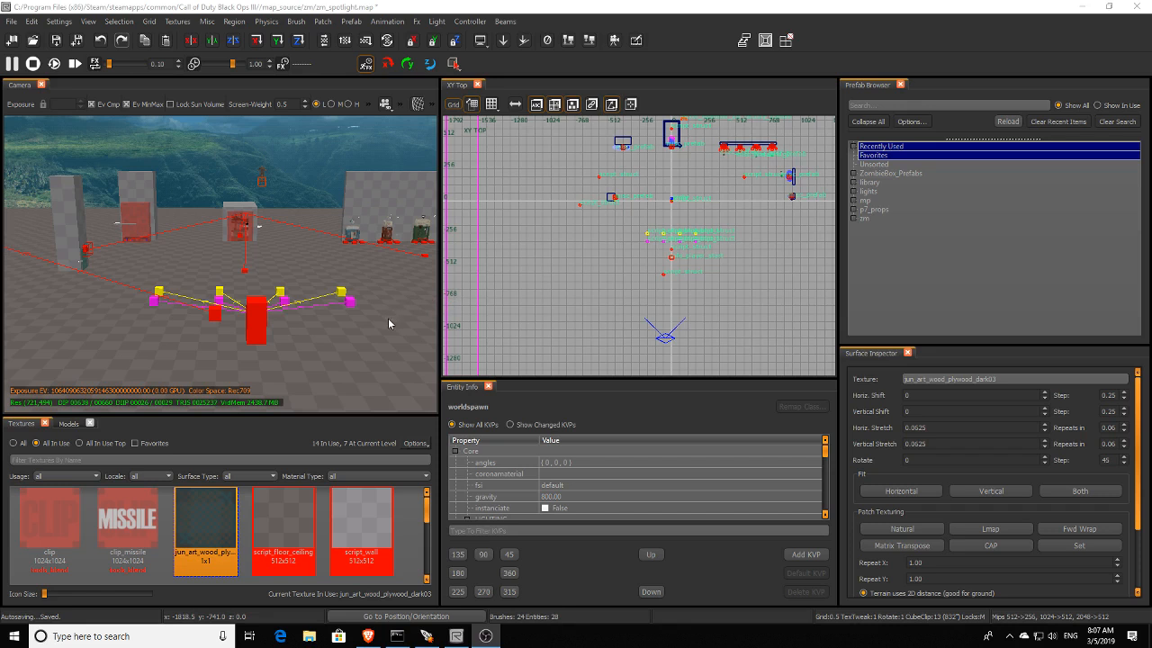
{"action": "mouse_move", "coordinate": [387, 317]}
{"action": "right_mouse_down"}
{"action": "mouse_move", "coordinate": [428, 318]}
{"action": "mouse_move", "coordinate": [378, 324]}
{"action": "mouse_move", "coordinate": [389, 326]}
{"action": "right_mouse_up"}
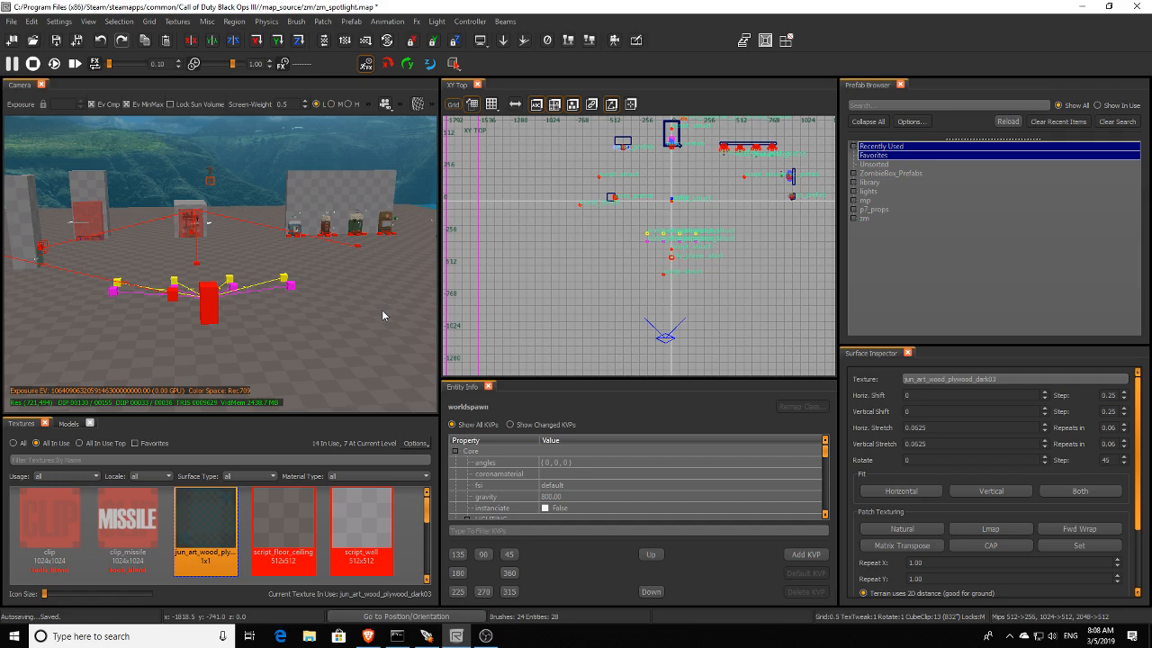
{"action": "right_click_drag", "start_coordinate": [382, 310], "coordinate": [381, 309]}
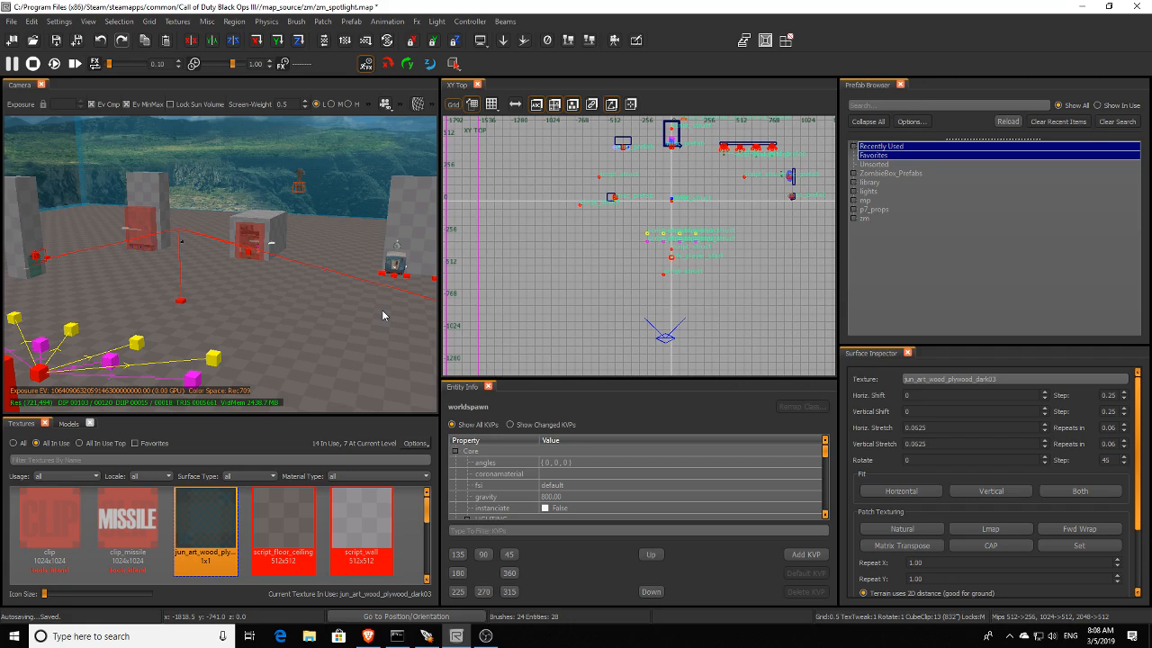
{"action": "mouse_move", "coordinate": [381, 309]}
{"action": "right_mouse_down"}
{"action": "mouse_move", "coordinate": [381, 257]}
{"action": "mouse_move", "coordinate": [387, 302]}
{"action": "right_mouse_up"}
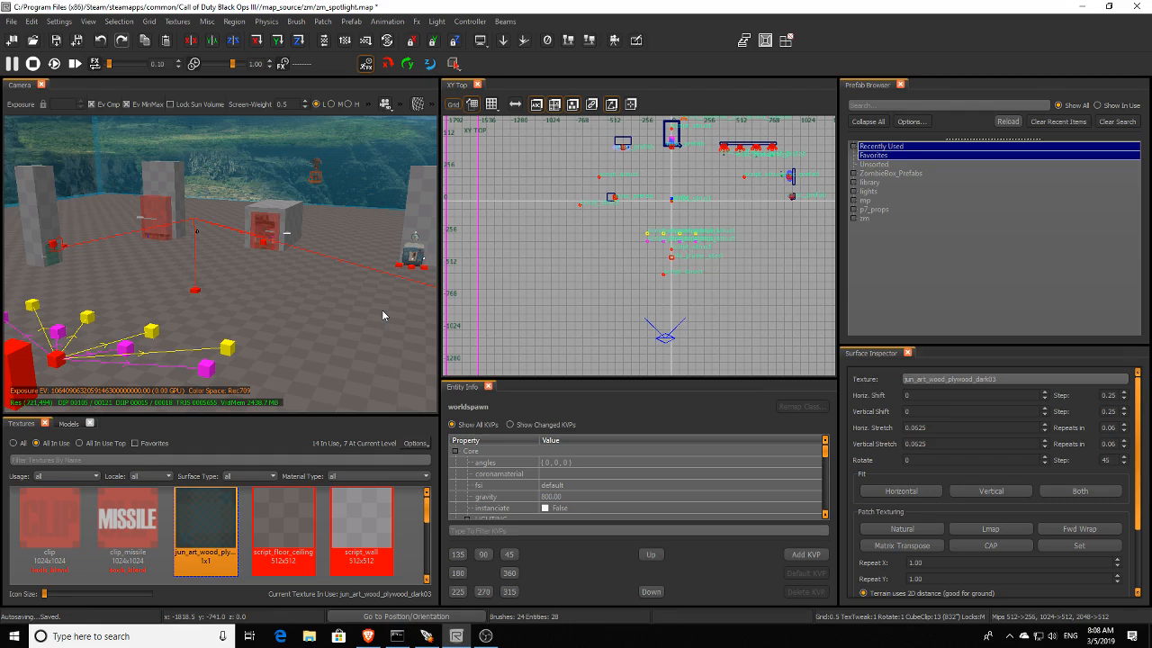
{"action": "right_click_drag", "start_coordinate": [381, 310], "coordinate": [382, 314]}
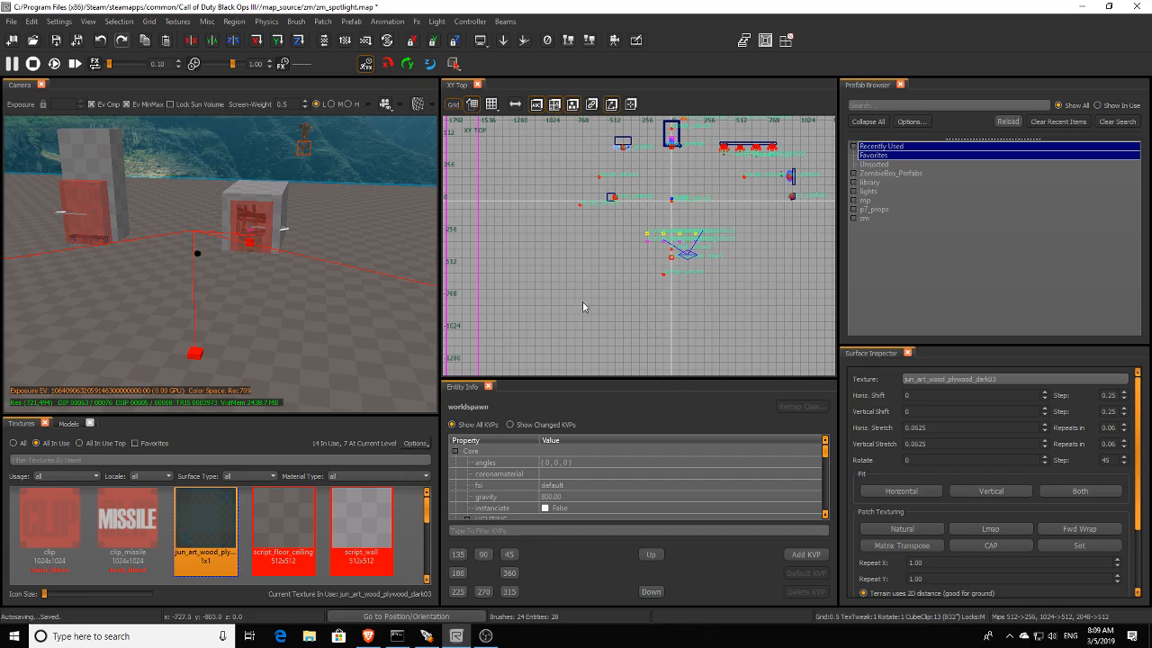
{"action": "right_click_drag", "start_coordinate": [339, 327], "coordinate": [338, 328]}
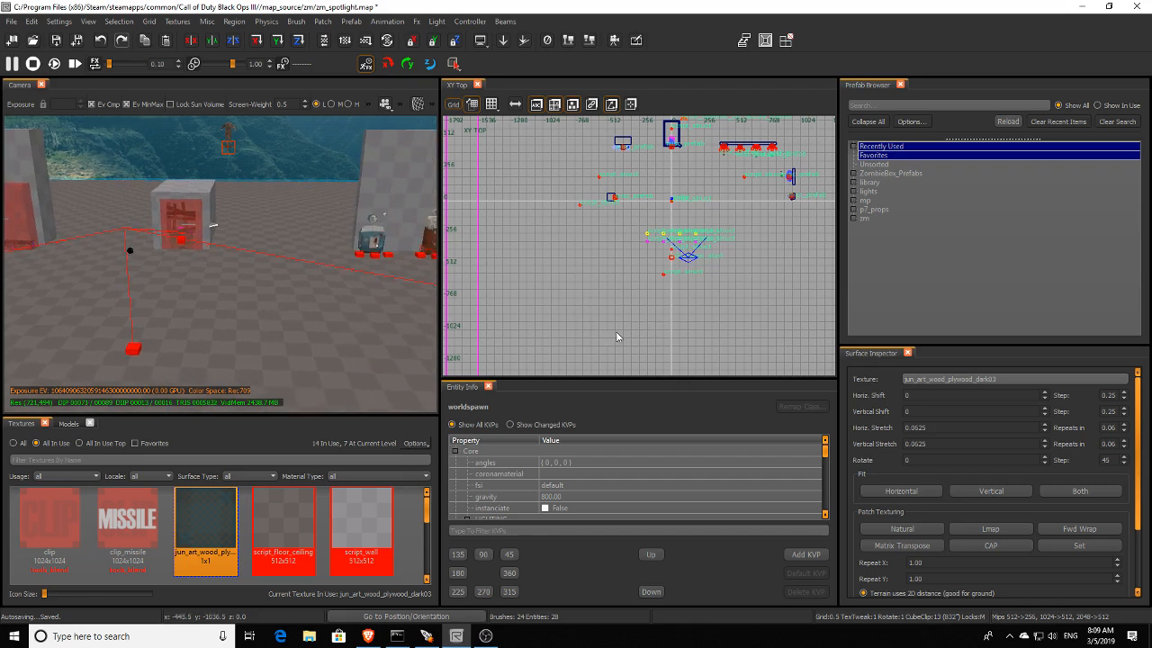
Widen the top-down grid view by narrowing the 3D camera view, with the map layout centred in it.
{"action": "right_click_drag", "start_coordinate": [669, 328], "coordinate": [562, 352]}
{"action": "right_click_drag", "start_coordinate": [665, 296], "coordinate": [632, 299]}
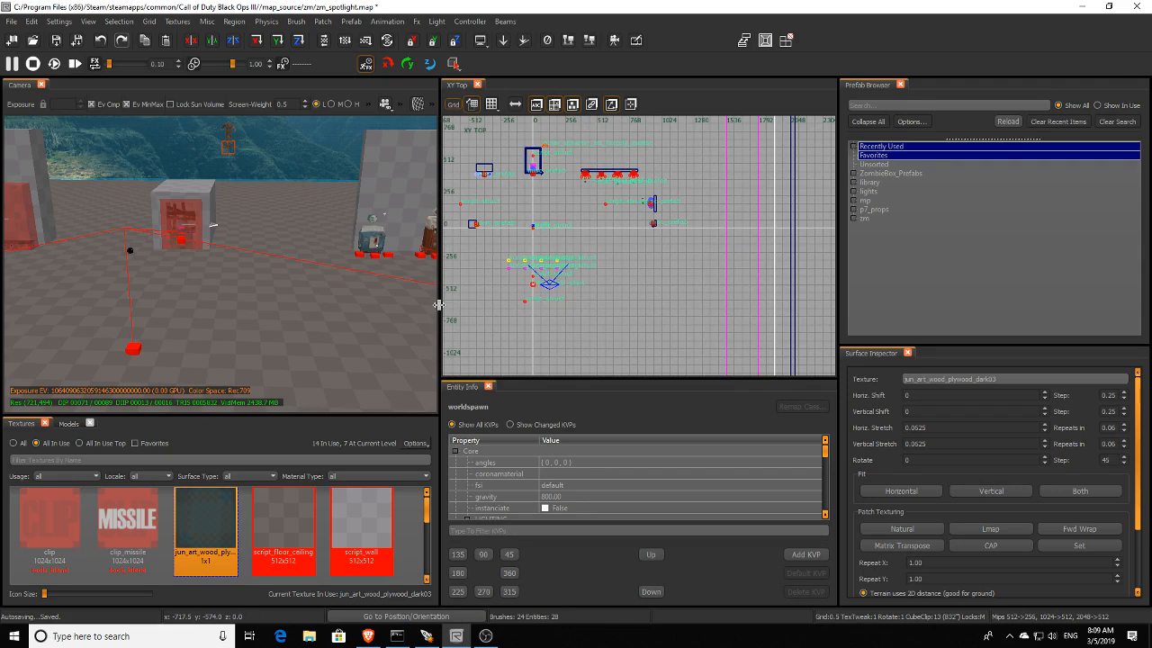
{"action": "left_click_drag", "start_coordinate": [442, 307], "coordinate": [377, 315]}
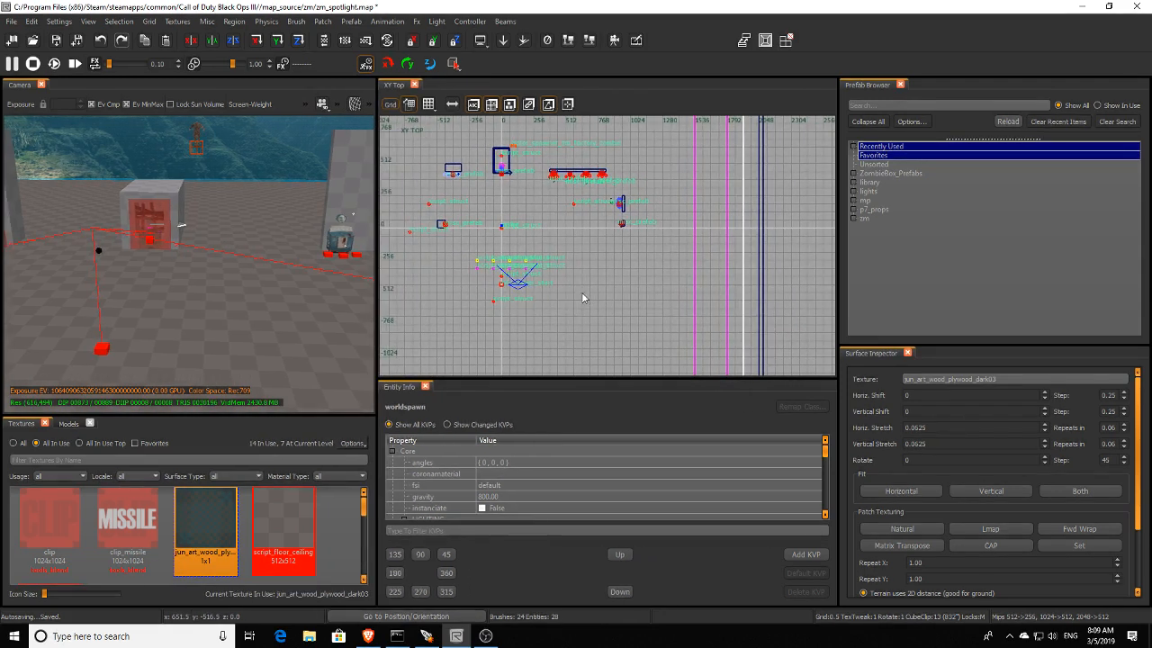
{"action": "right_click_drag", "start_coordinate": [440, 232], "coordinate": [544, 297]}
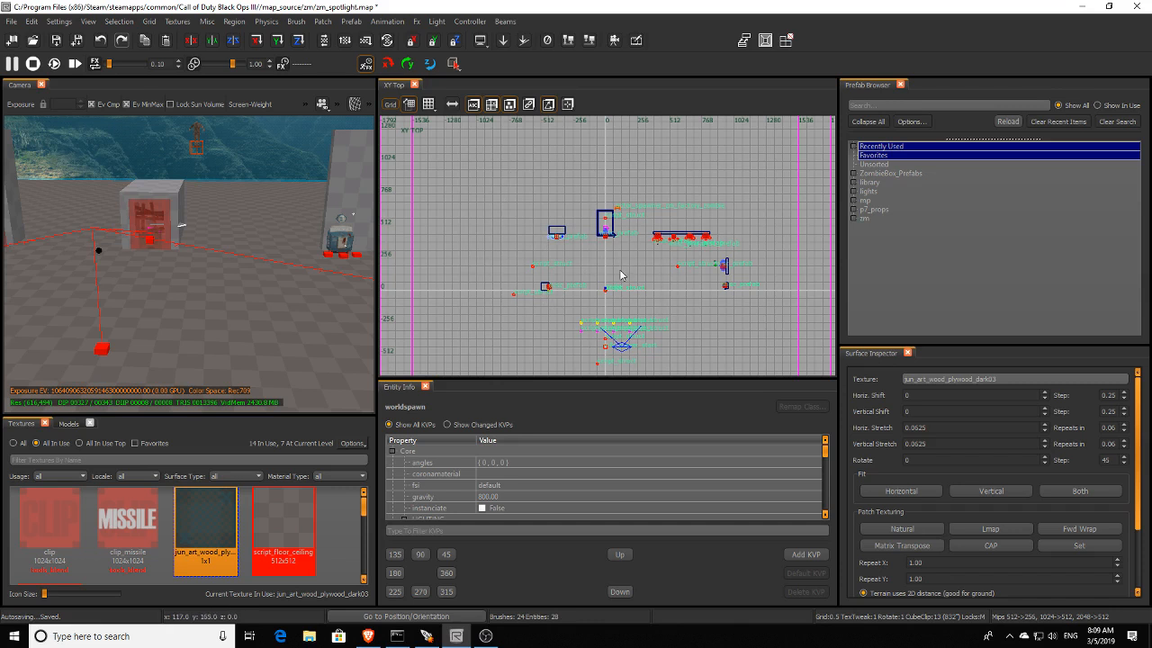
Examine the map layout and its outer boundaries in the XZ front, YZ side and XY top views.
{"action": "key", "text": "ctrl+Tab"}
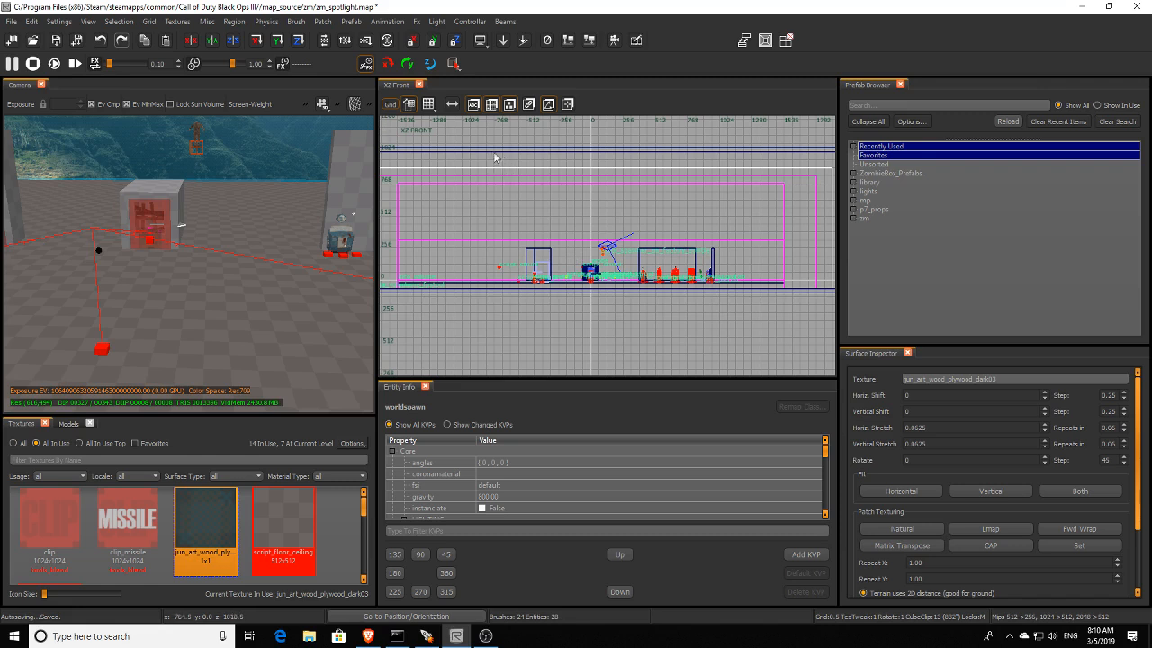
{"action": "right_click_drag", "start_coordinate": [491, 151], "coordinate": [518, 173]}
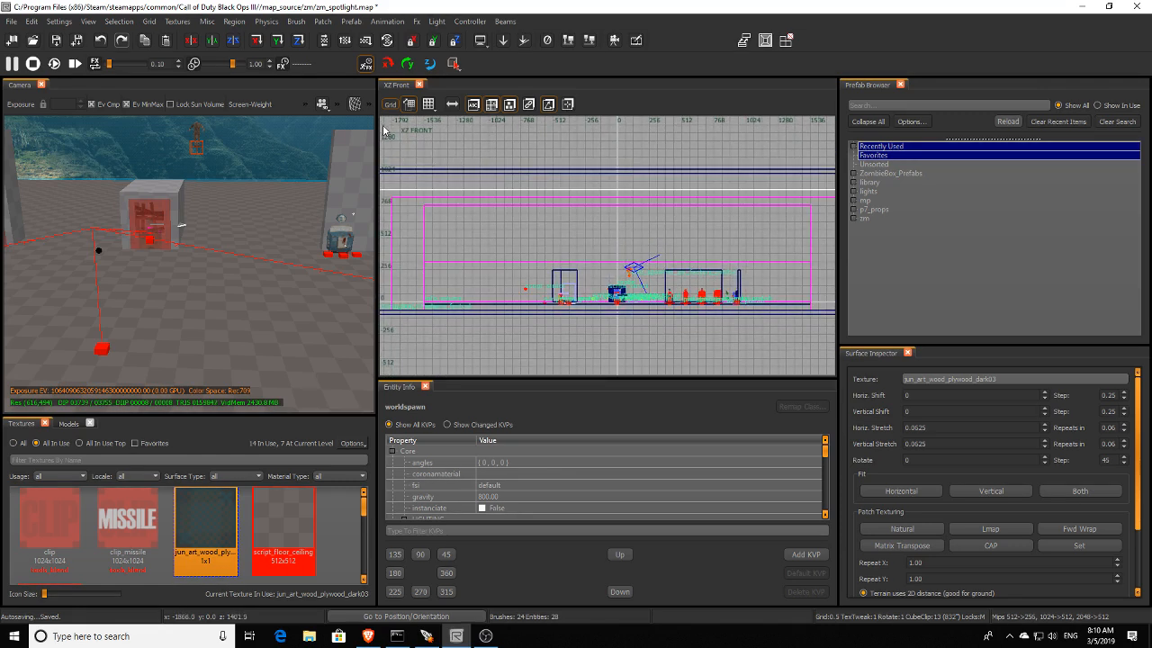
{"action": "scroll", "coordinate": [406, 139], "scroll_direction": "up", "scroll_amount": 3}
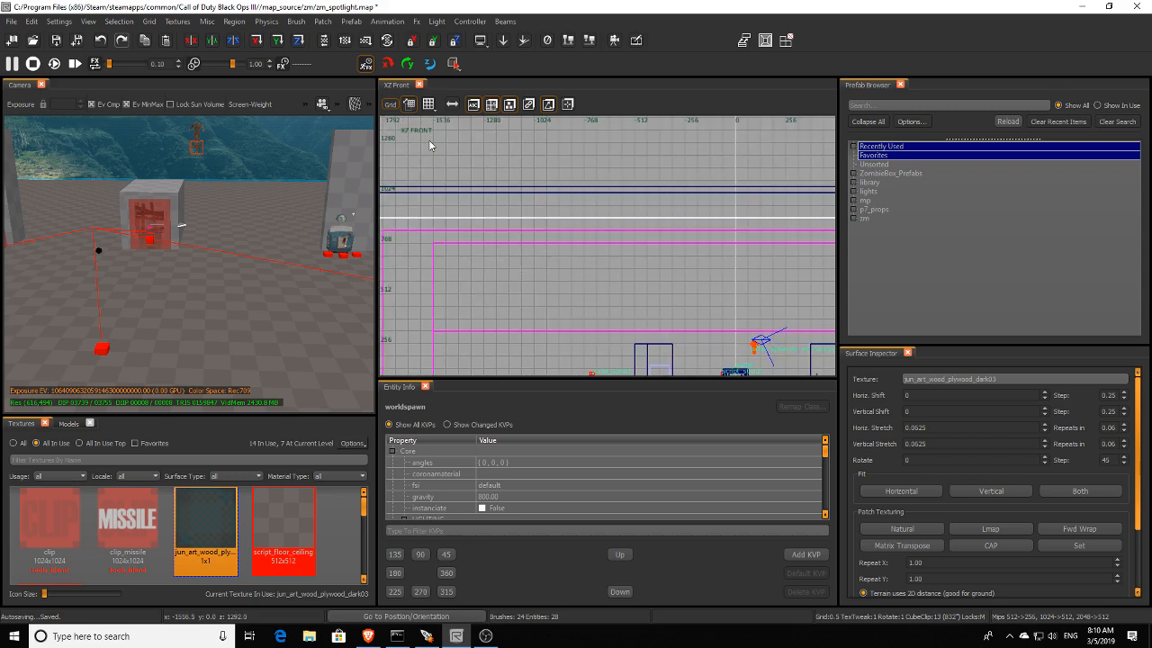
{"action": "scroll", "coordinate": [424, 144], "scroll_direction": "down", "scroll_amount": 3}
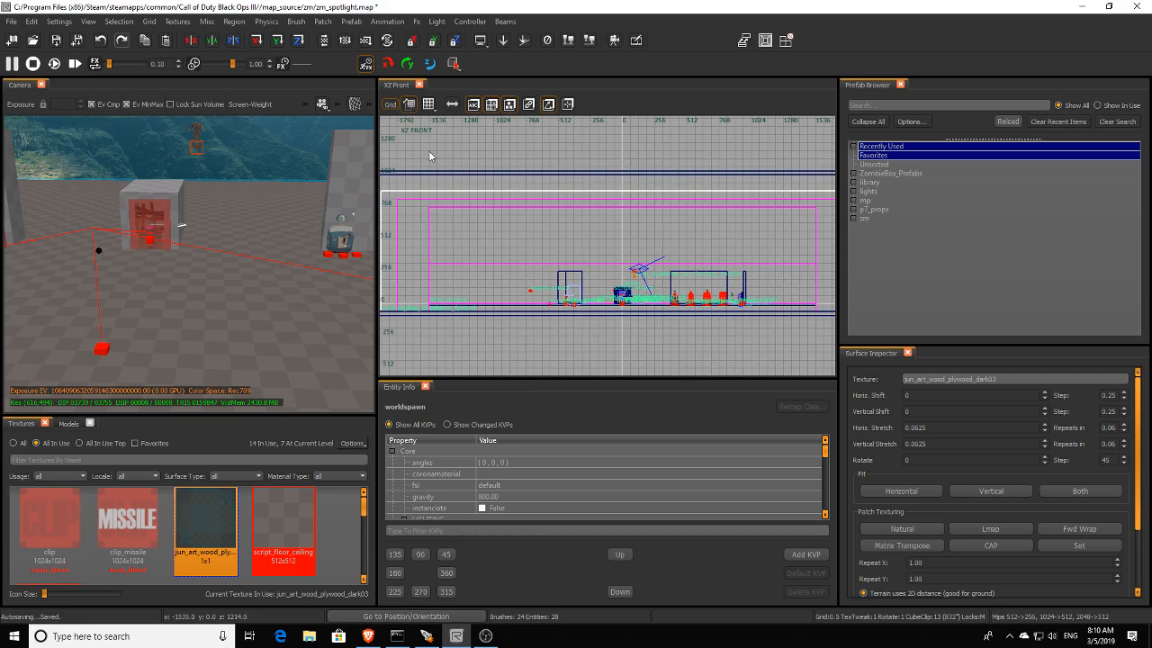
{"action": "key", "text": "ctrl+Tab"}
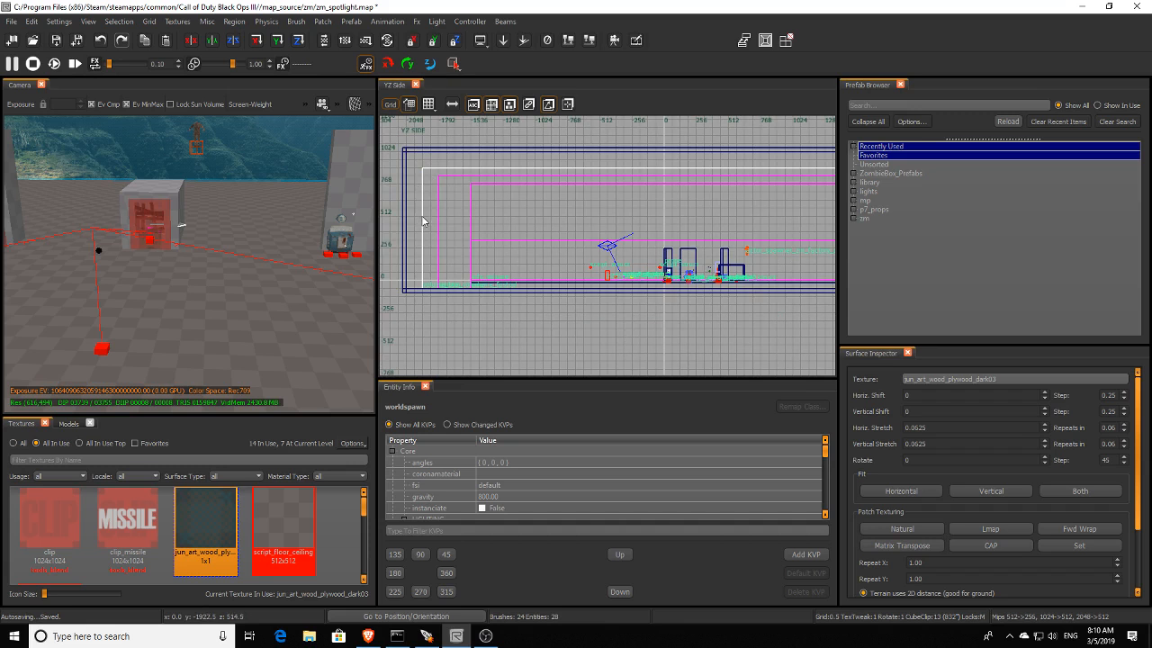
{"action": "key", "text": "ctrl+Tab"}
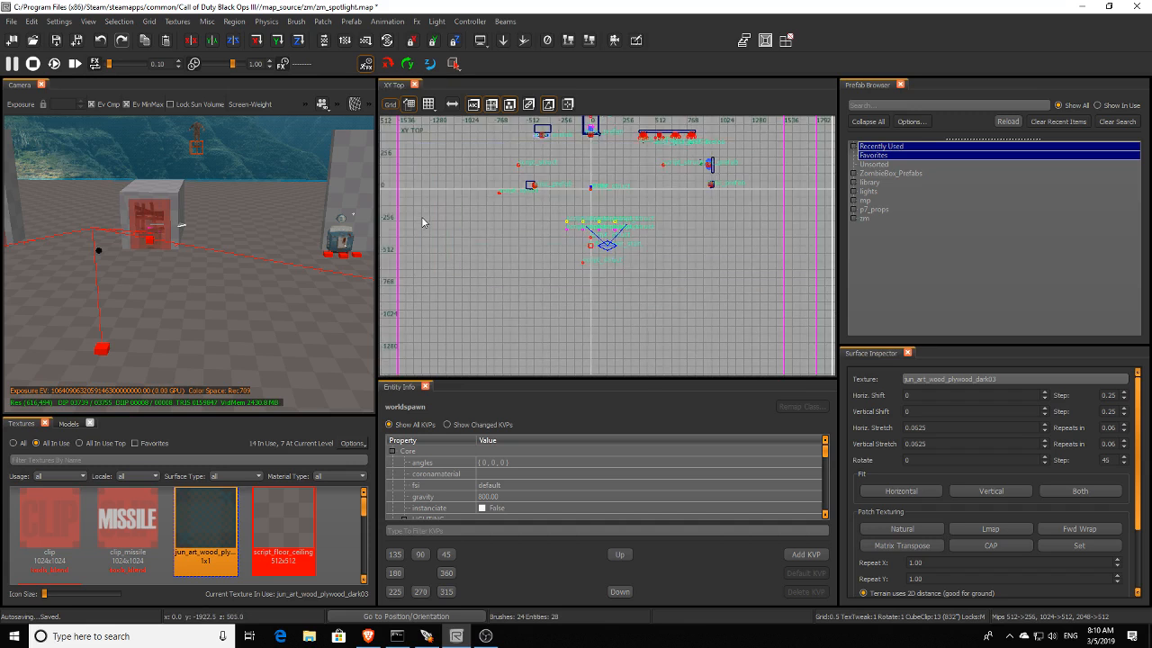
{"action": "scroll", "coordinate": [508, 243], "scroll_direction": "down", "scroll_amount": 2}
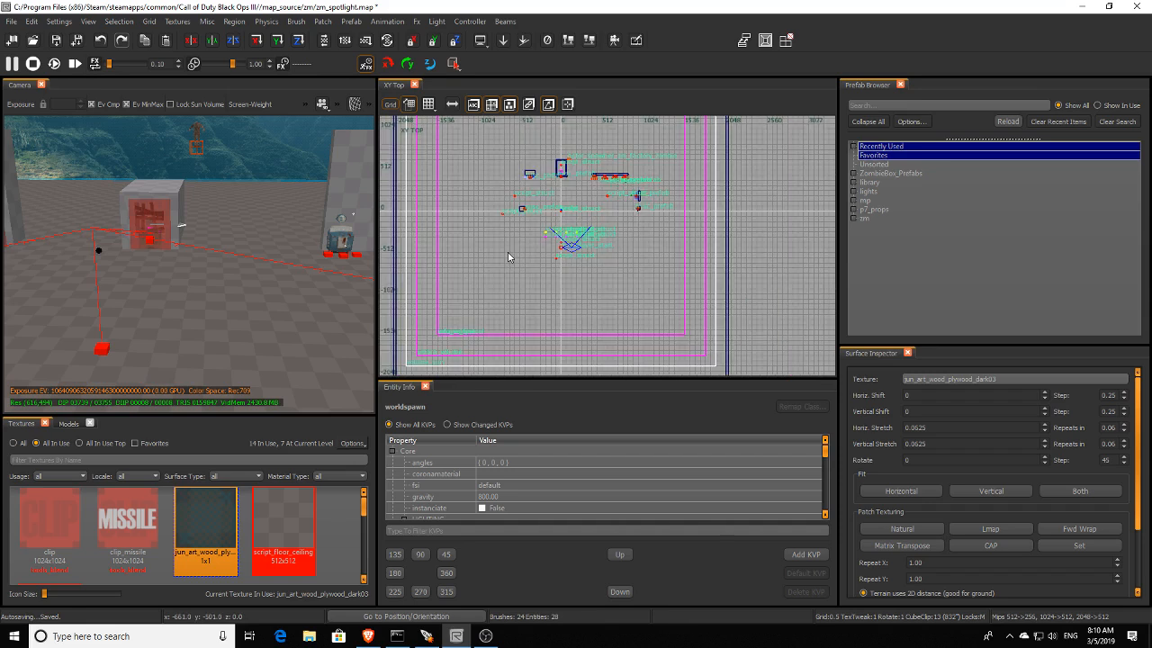
{"action": "right_click_drag", "start_coordinate": [506, 258], "coordinate": [502, 314]}
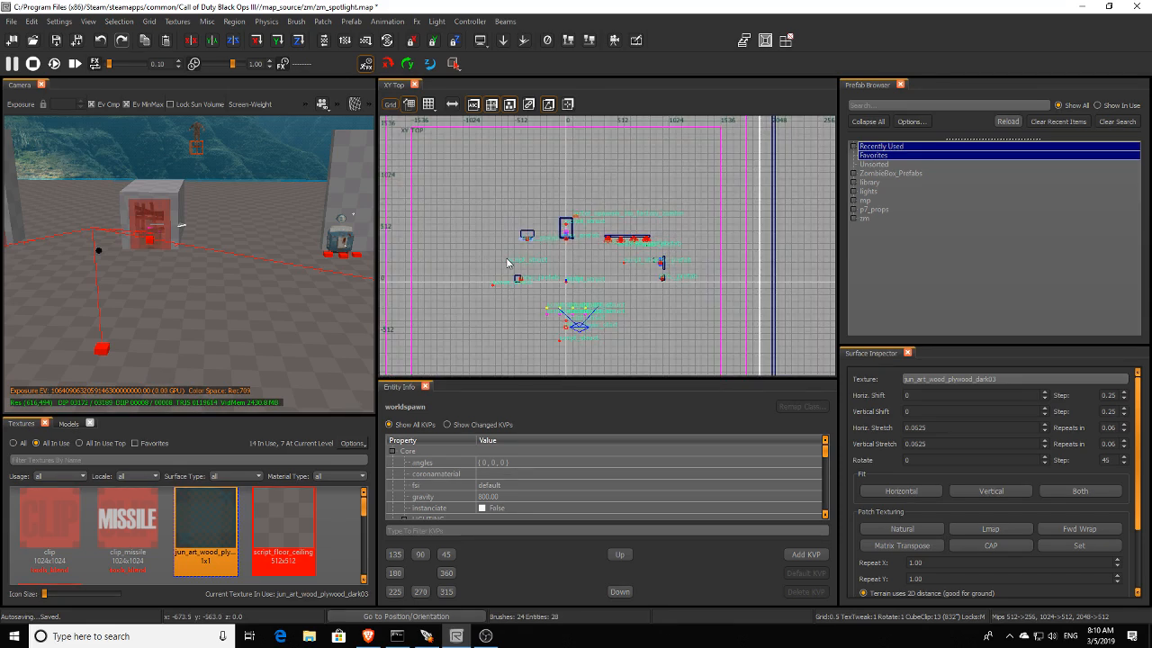
{"action": "right_click_drag", "start_coordinate": [650, 306], "coordinate": [623, 300]}
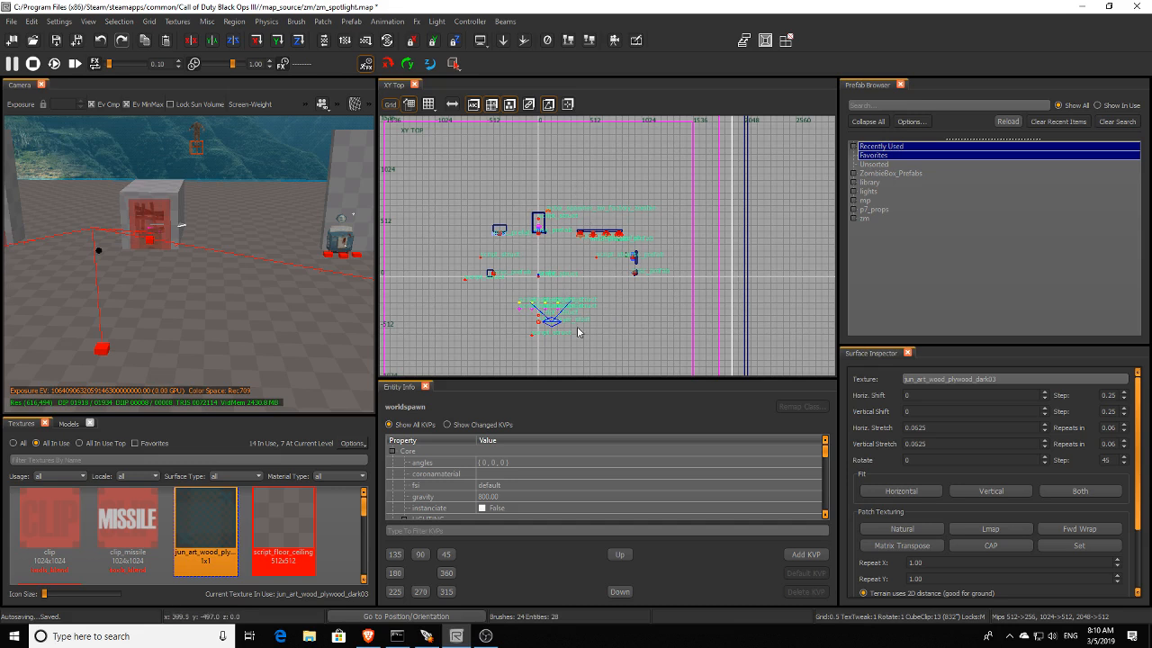
{"action": "right_click_drag", "start_coordinate": [622, 305], "coordinate": [659, 353]}
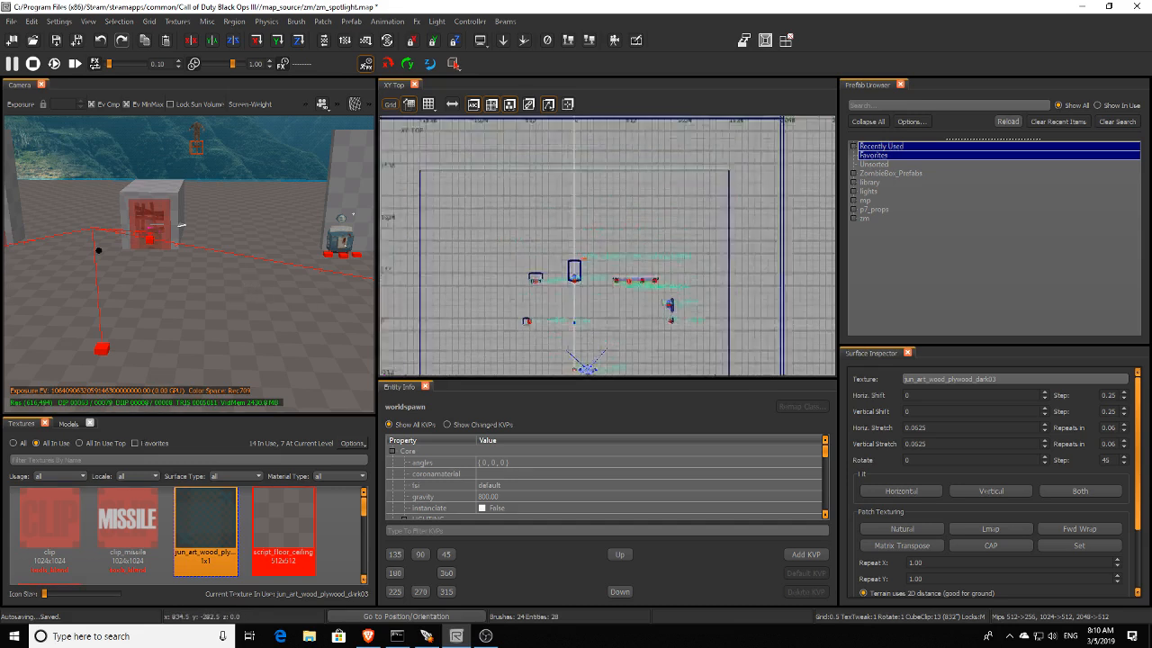
{"action": "scroll", "coordinate": [620, 191], "scroll_direction": "up", "scroll_amount": 1}
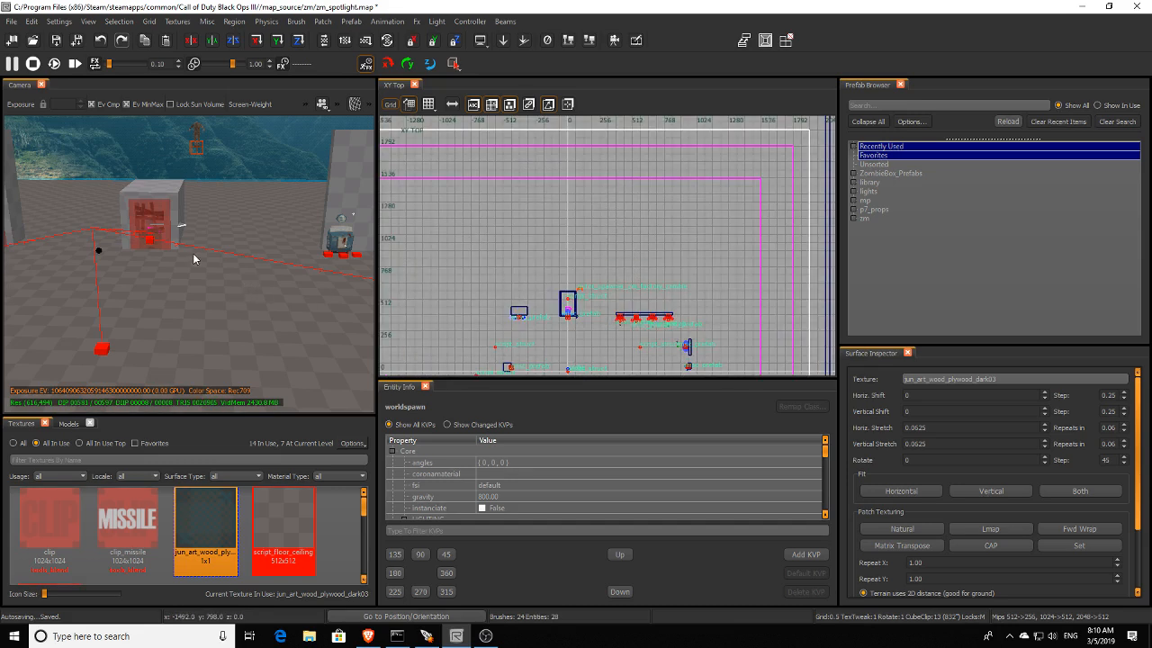
Draw a square brush of about 68.5 by 68 units on the empty floor, with its top-left corner near x 705.5, y -833.
{"action": "right_click_drag", "start_coordinate": [208, 263], "coordinate": [369, 260]}
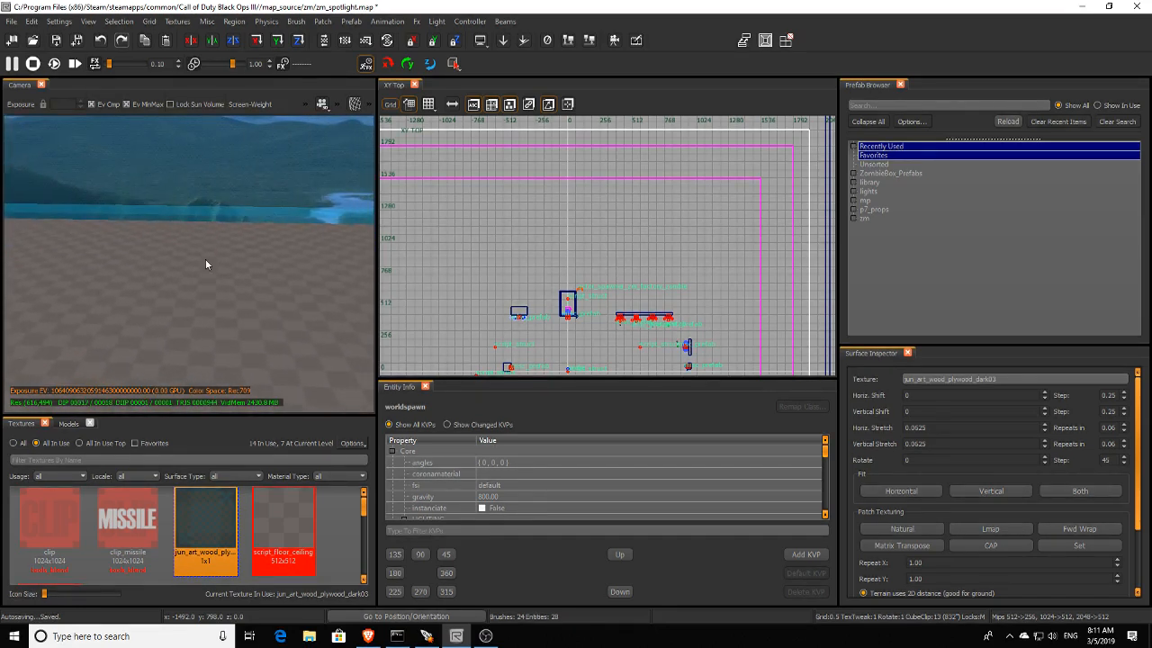
{"action": "right_click_drag", "start_coordinate": [625, 292], "coordinate": [627, 291]}
{"action": "right_click_drag", "start_coordinate": [626, 348], "coordinate": [601, 303]}
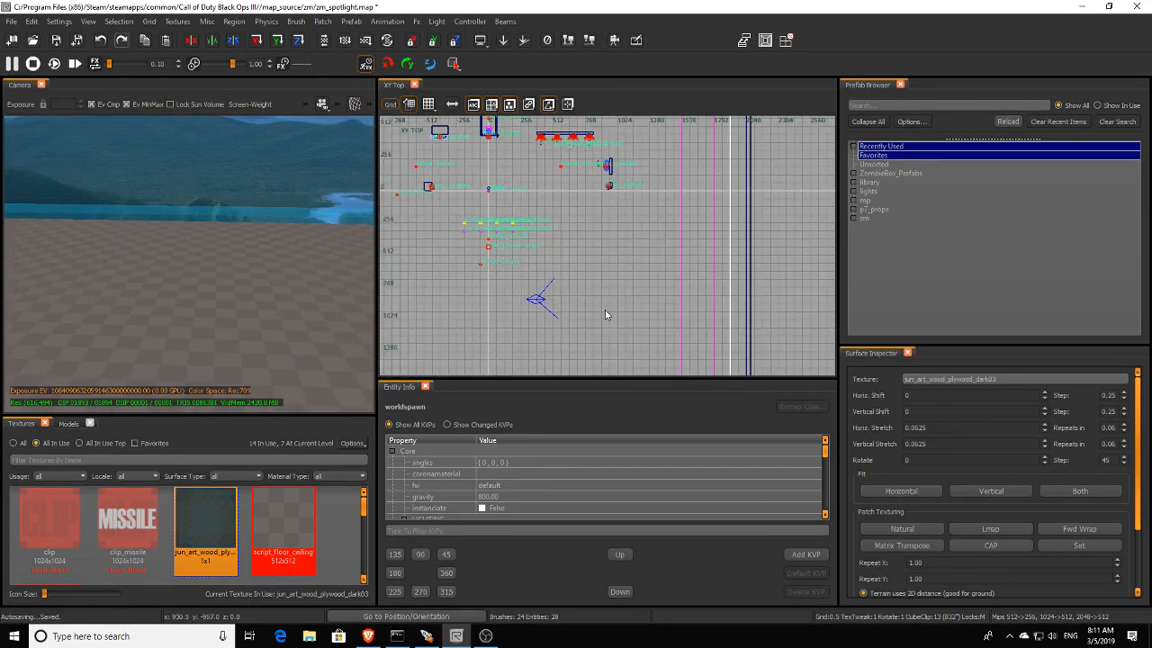
{"action": "scroll", "coordinate": [601, 303], "scroll_direction": "up", "scroll_amount": 2}
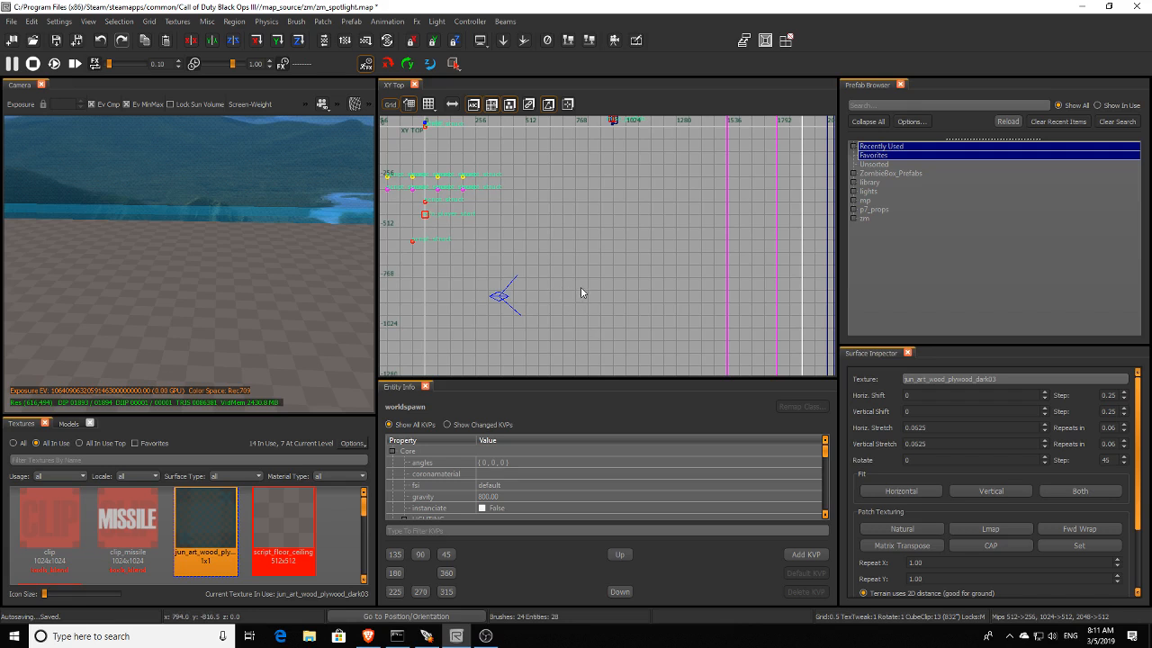
{"action": "scroll", "coordinate": [580, 288], "scroll_direction": "up", "scroll_amount": 3}
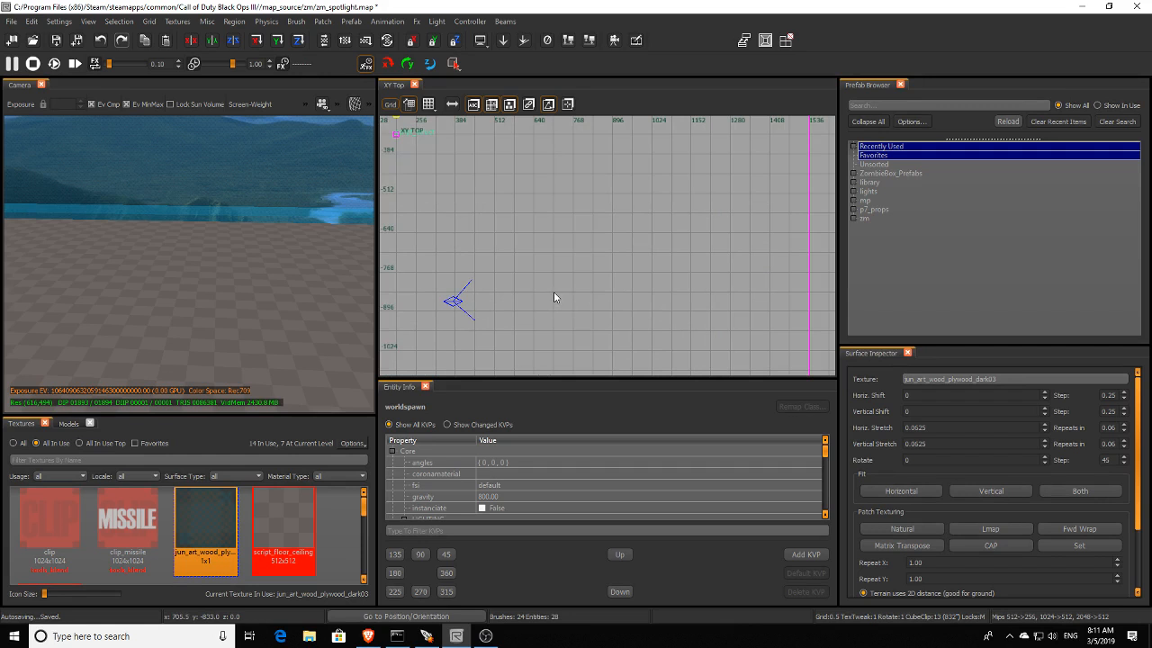
{"action": "left_click_drag", "start_coordinate": [553, 292], "coordinate": [575, 318]}
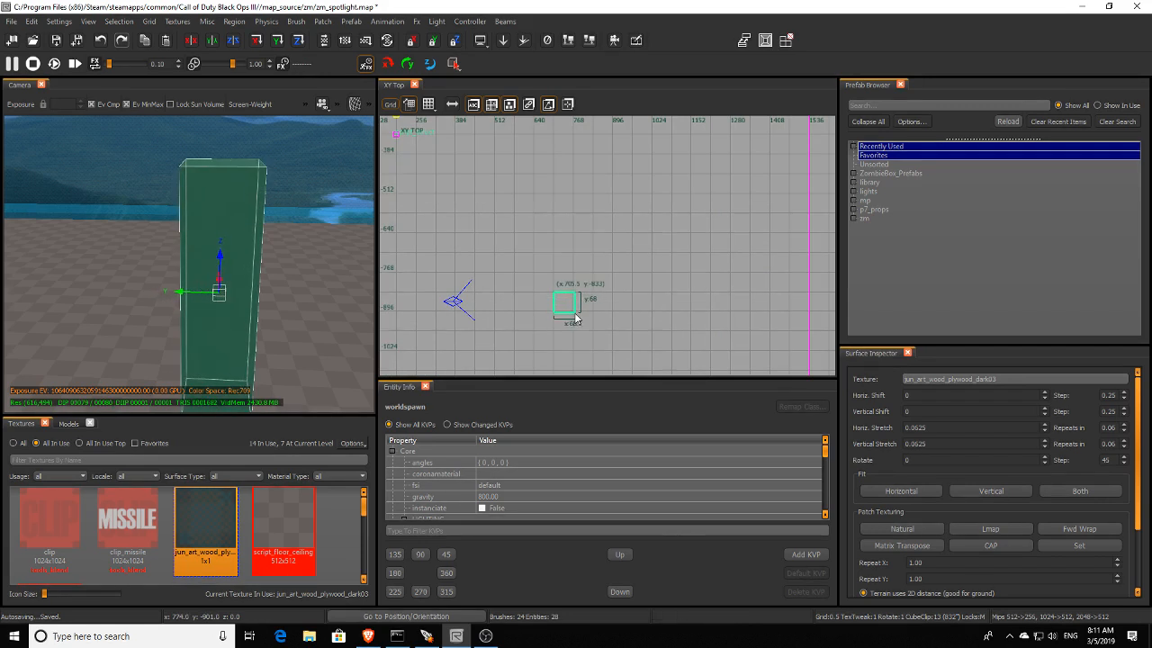
Shrink the new brush to about 63 by 63.5 units, bringing its right edge to grid line 768 and its lower edge near -896.
{"action": "scroll", "coordinate": [576, 315], "scroll_direction": "up", "scroll_amount": 2}
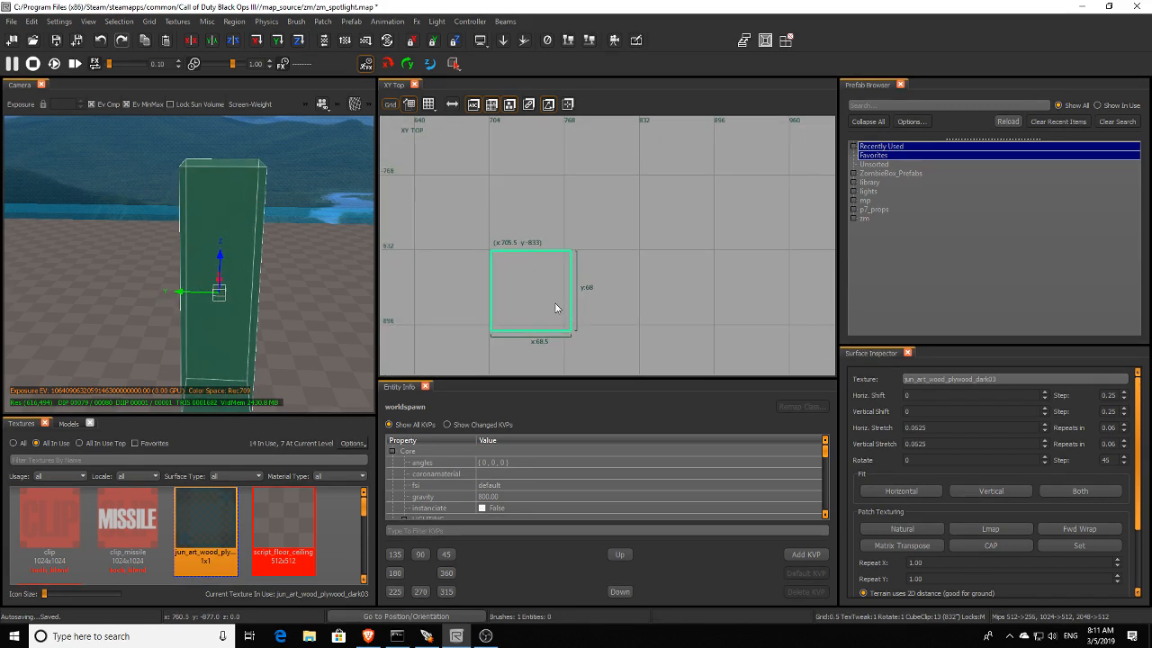
{"action": "left_click_drag", "start_coordinate": [592, 319], "coordinate": [550, 340]}
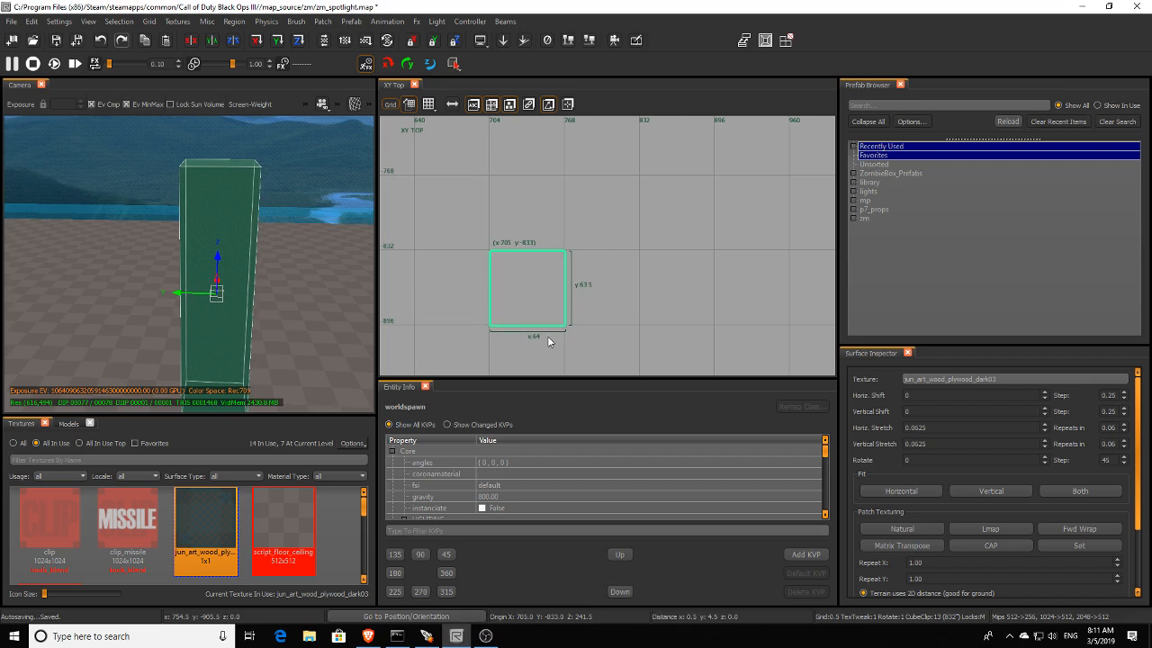
{"action": "scroll", "coordinate": [588, 315], "scroll_direction": "up", "scroll_amount": 3}
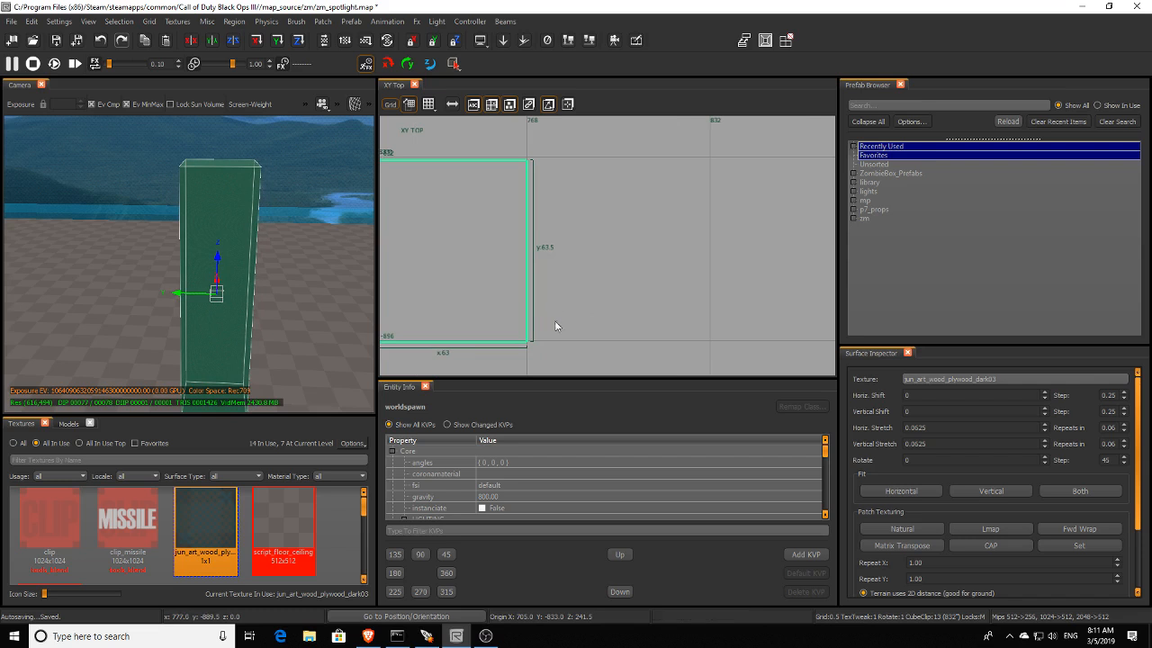
{"action": "mouse_move", "coordinate": [558, 327]}
{"action": "right_mouse_down"}
{"action": "mouse_move", "coordinate": [616, 330]}
{"action": "mouse_move", "coordinate": [562, 321]}
{"action": "mouse_move", "coordinate": [580, 322]}
{"action": "right_mouse_up"}
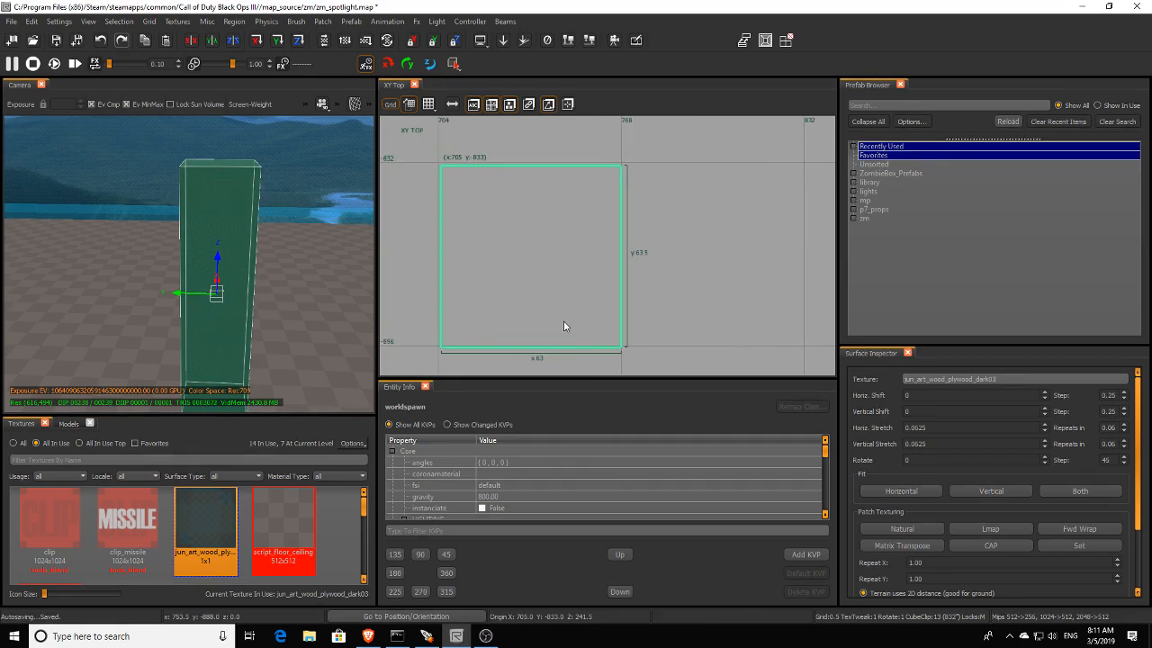
Extend the brush's left edge to grid line 704 and its upper edge to -832, and deselect it.
{"action": "key", "text": "Escape"}
{"action": "left_click", "coordinate": [445, 249]}
{"action": "left_click_drag", "start_coordinate": [430, 252], "coordinate": [426, 248]}
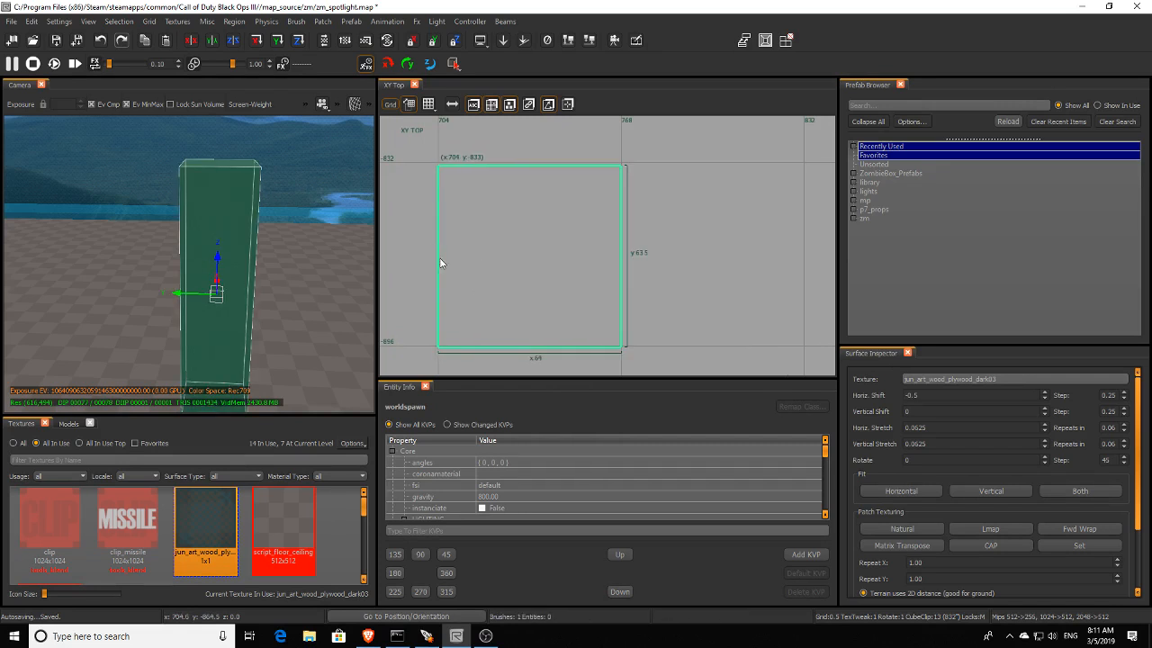
{"action": "left_click_drag", "start_coordinate": [540, 166], "coordinate": [541, 147]}
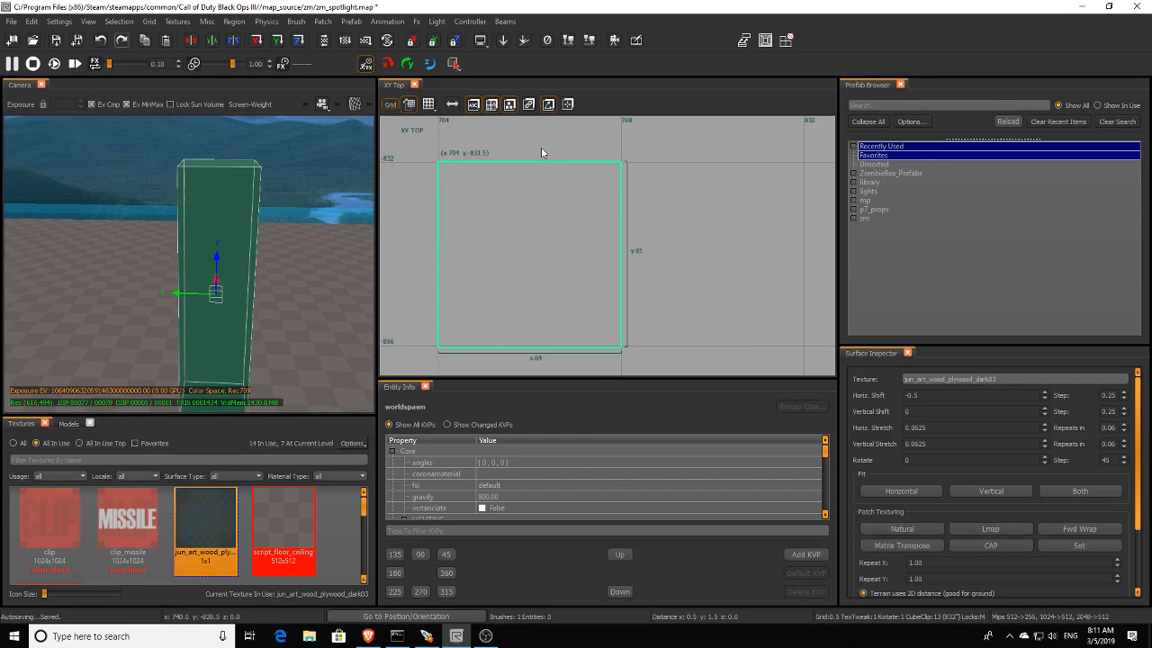
{"action": "scroll", "coordinate": [628, 157], "scroll_direction": "up", "scroll_amount": 2}
{"action": "scroll", "coordinate": [626, 155], "scroll_direction": "down", "scroll_amount": 4}
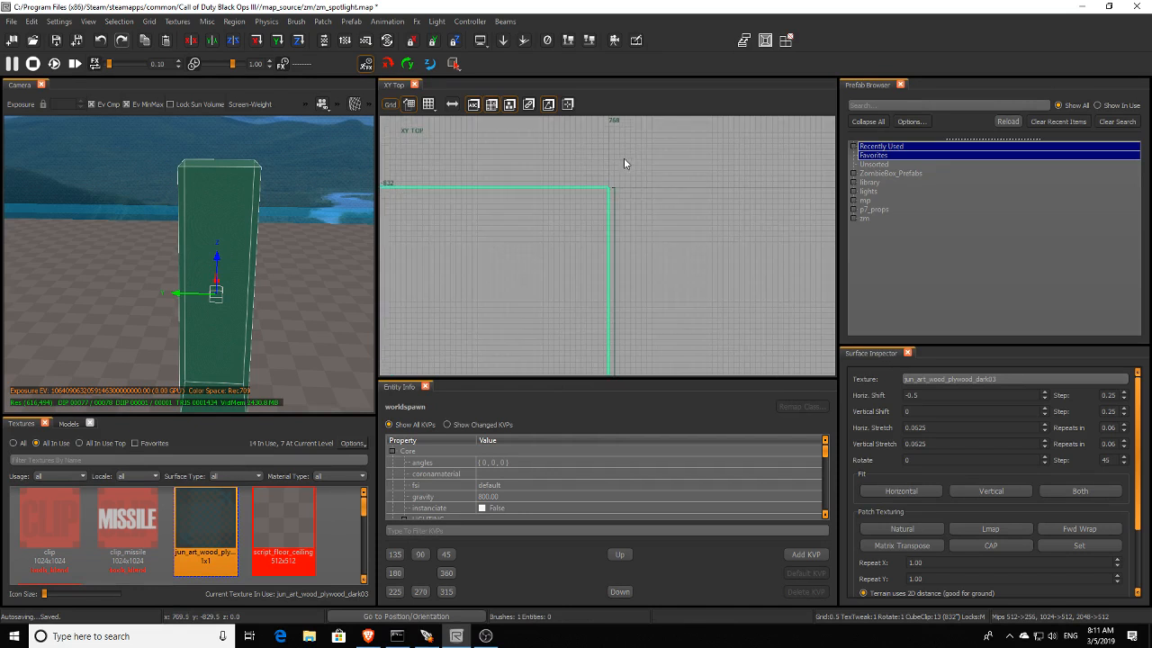
{"action": "key", "text": "Escape"}
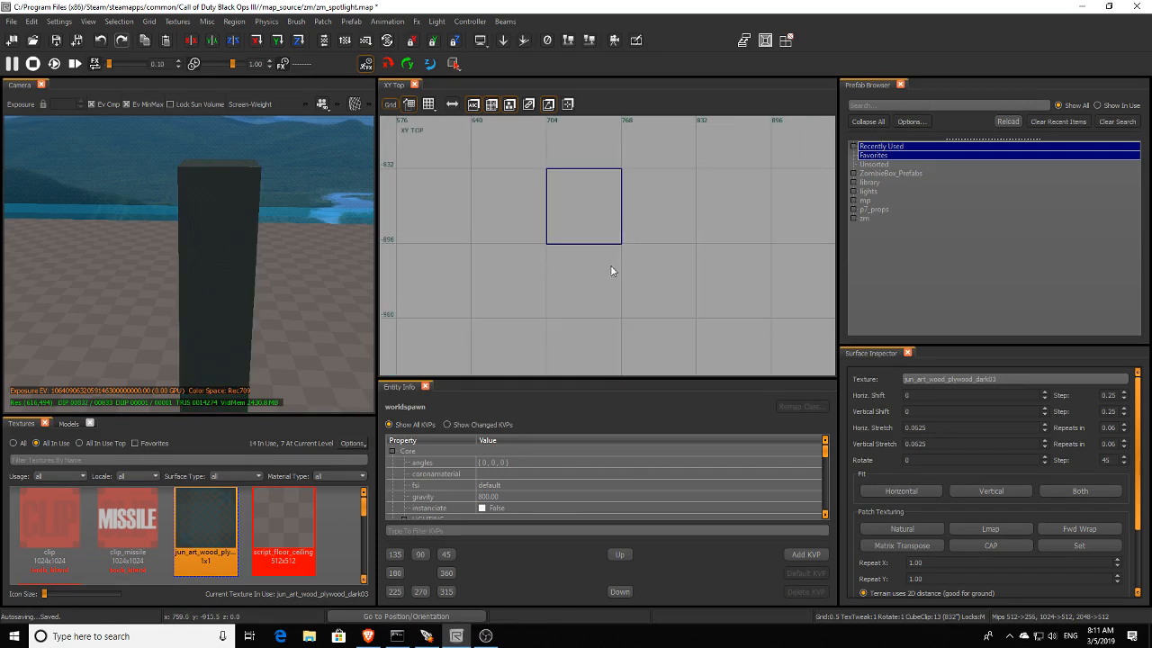
Reselect the brush, align its lower edge with grid line -896, and clear the selection.
{"action": "left_click", "coordinate": [298, 257]}
{"action": "scroll", "coordinate": [573, 257], "scroll_direction": "up", "scroll_amount": 2}
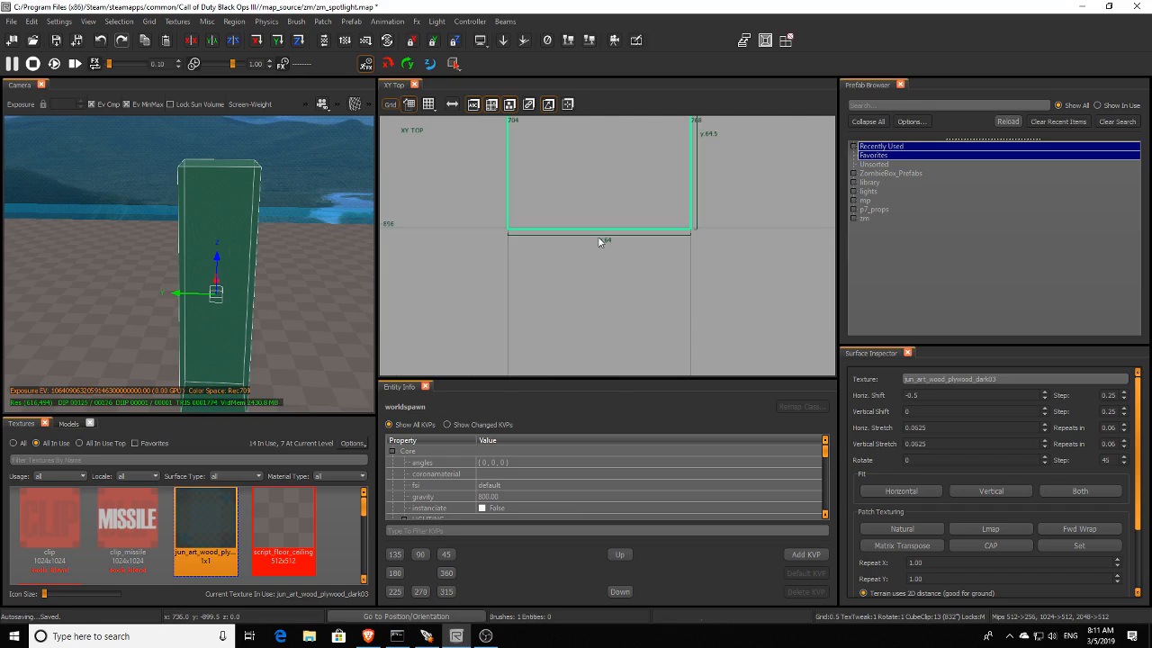
{"action": "key", "text": "Escape"}
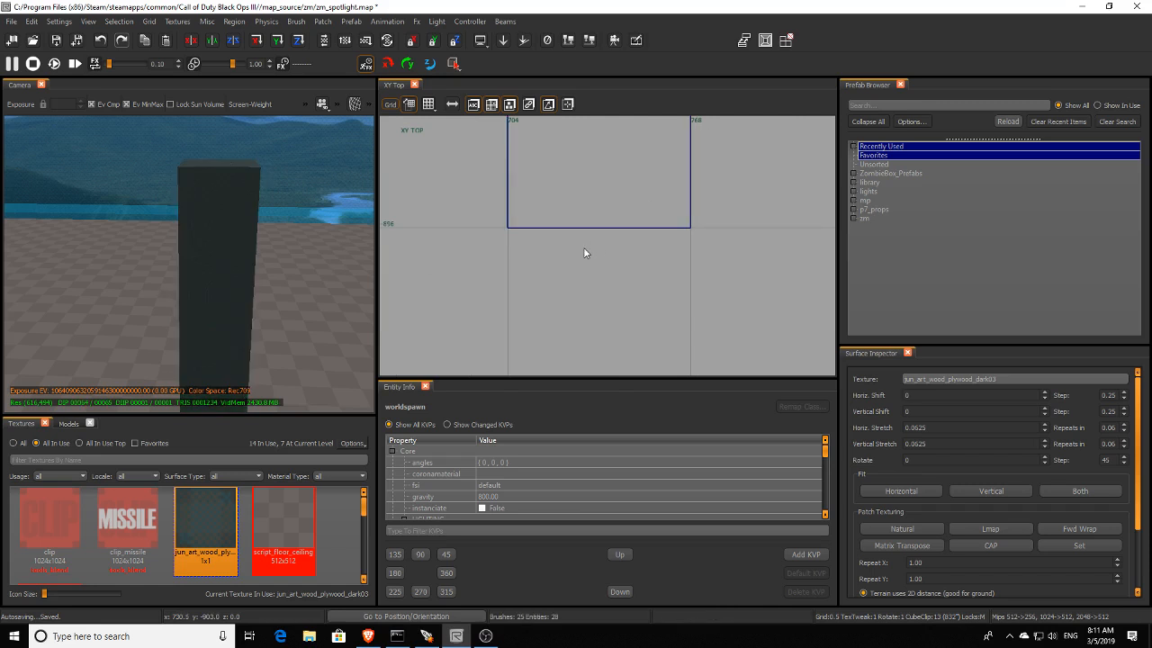
{"action": "scroll", "coordinate": [583, 252], "scroll_direction": "down", "scroll_amount": 2}
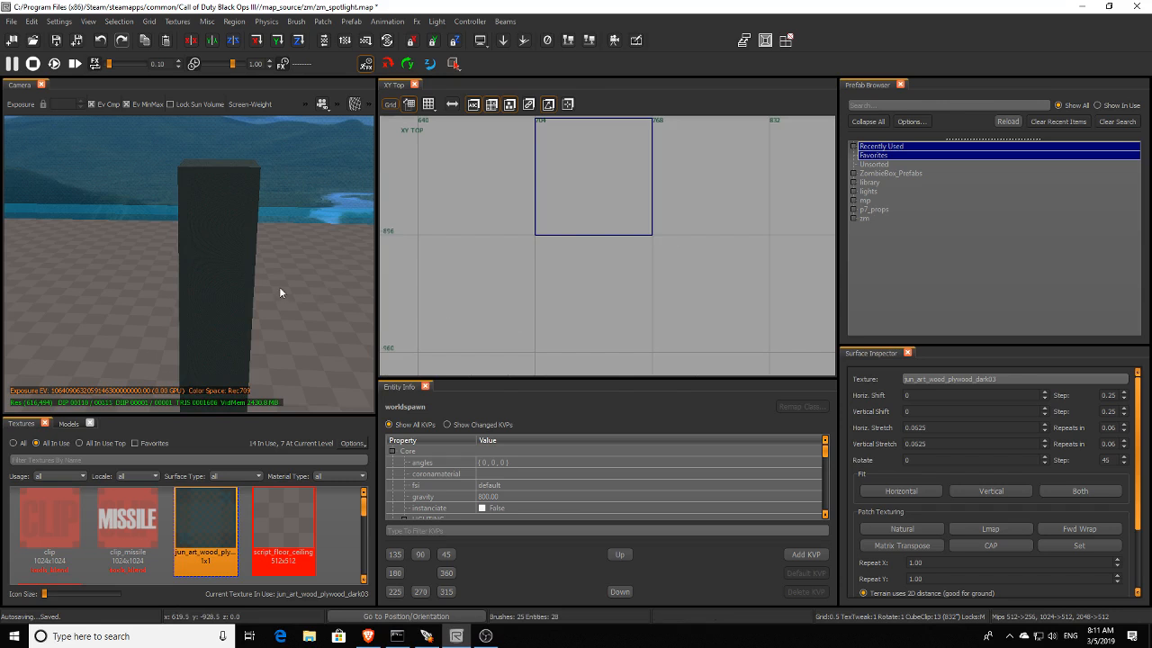
Select the pillar brush in the 3D camera view and clear the selection, doing this twice.
{"action": "right_click_drag", "start_coordinate": [278, 286], "coordinate": [317, 296]}
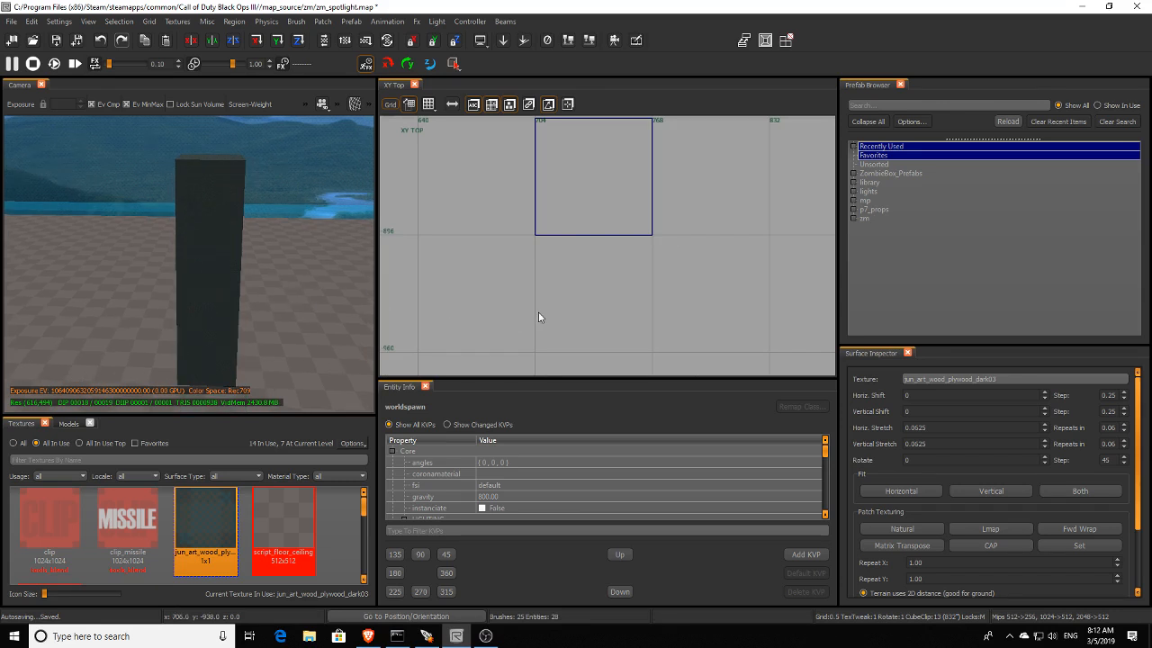
{"action": "right_click_drag", "start_coordinate": [538, 317], "coordinate": [544, 308]}
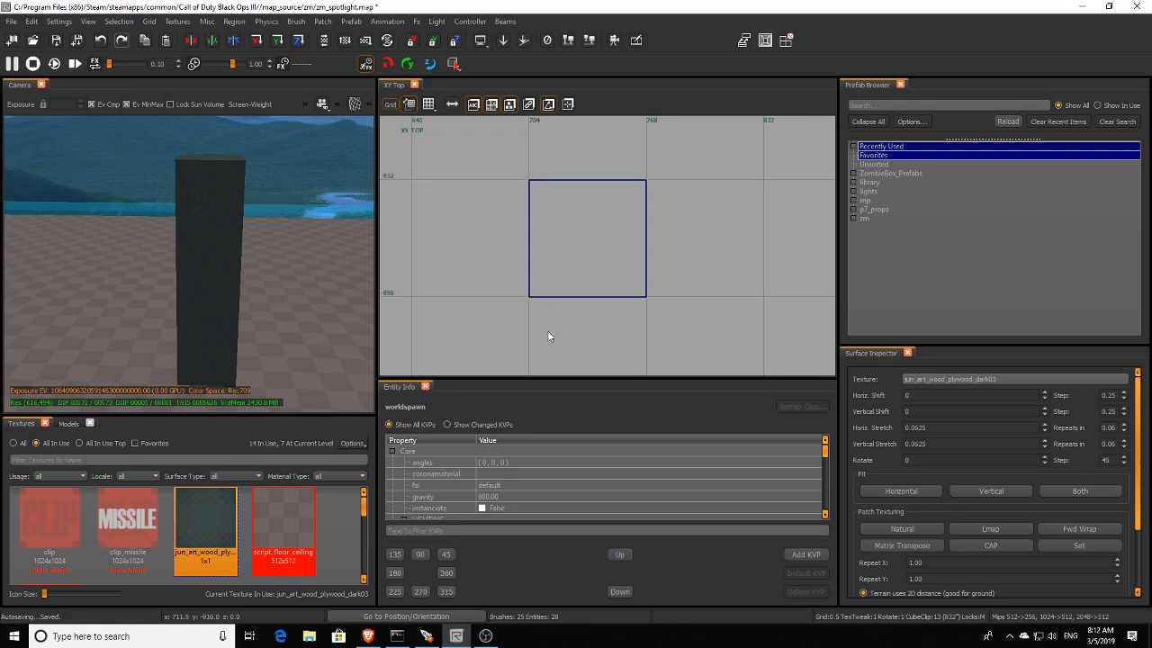
{"action": "mouse_move", "coordinate": [271, 263]}
{"action": "right_mouse_down"}
{"action": "mouse_move", "coordinate": [252, 279]}
{"action": "mouse_move", "coordinate": [271, 263]}
{"action": "right_mouse_up"}
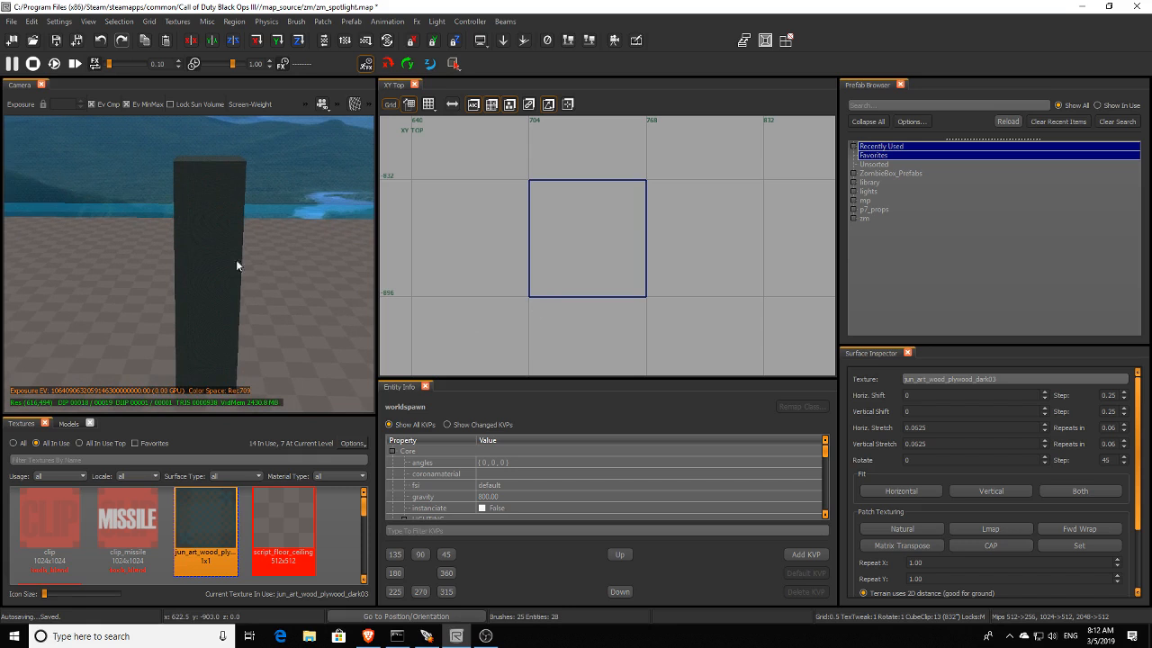
{"action": "left_click", "coordinate": [199, 253]}
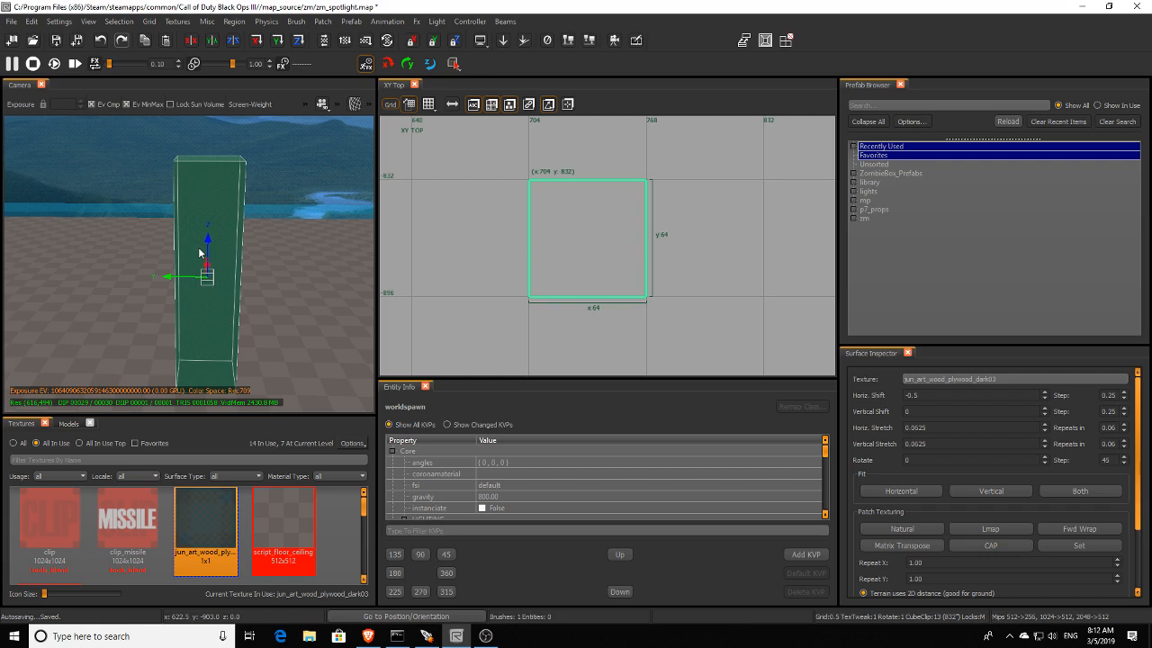
{"action": "key", "text": "Escape"}
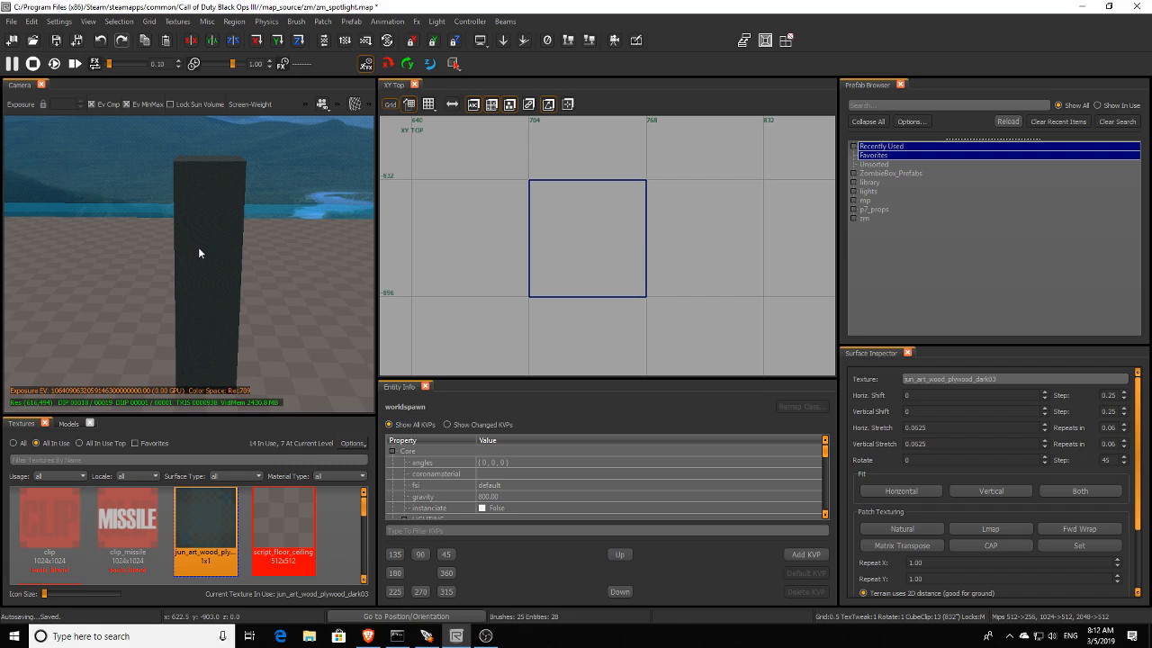
{"action": "left_click", "coordinate": [198, 253]}
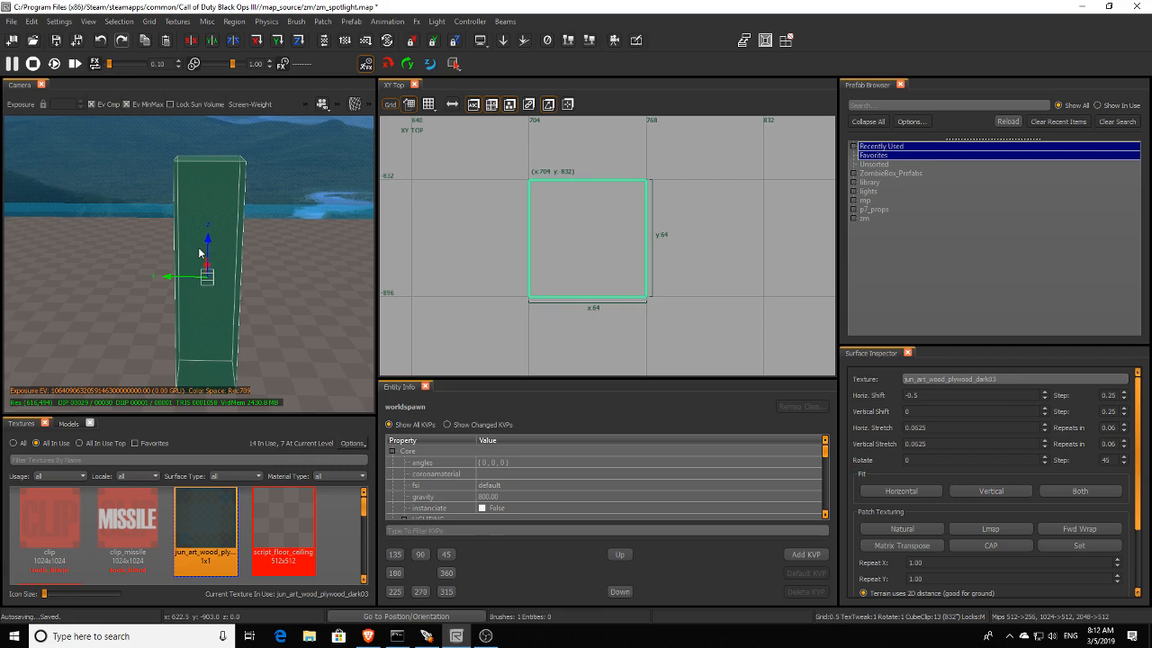
{"action": "key", "text": "Escape"}
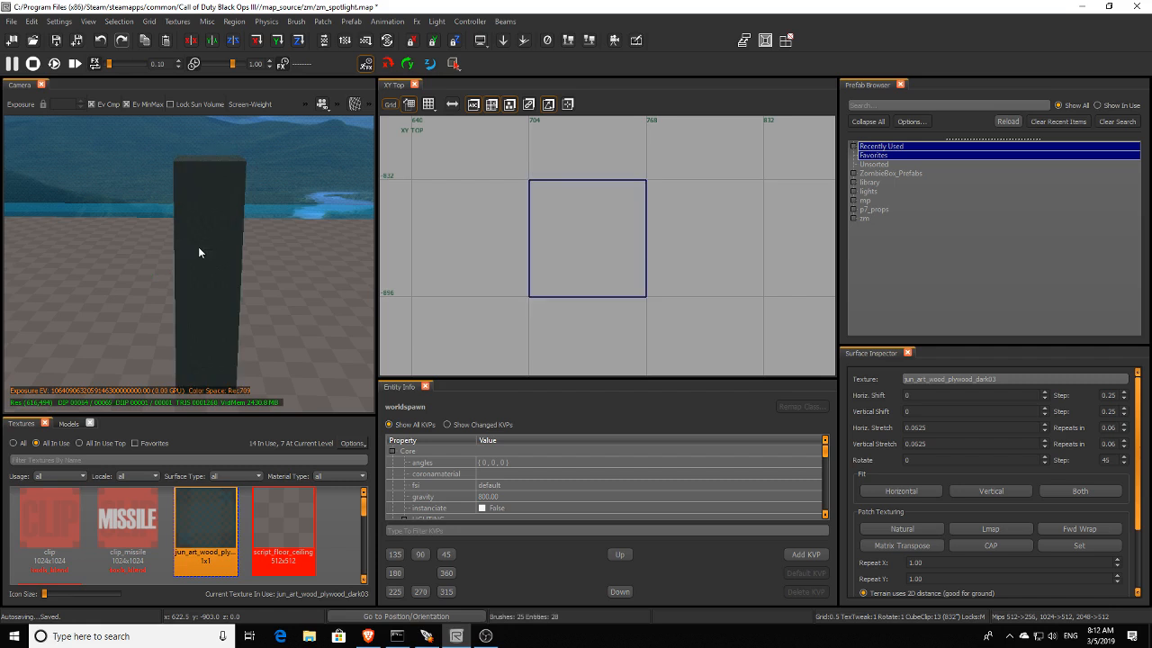
Delete the pillar brush, restore it by undoing the deletion, and clear the selection.
{"action": "left_click", "coordinate": [199, 253]}
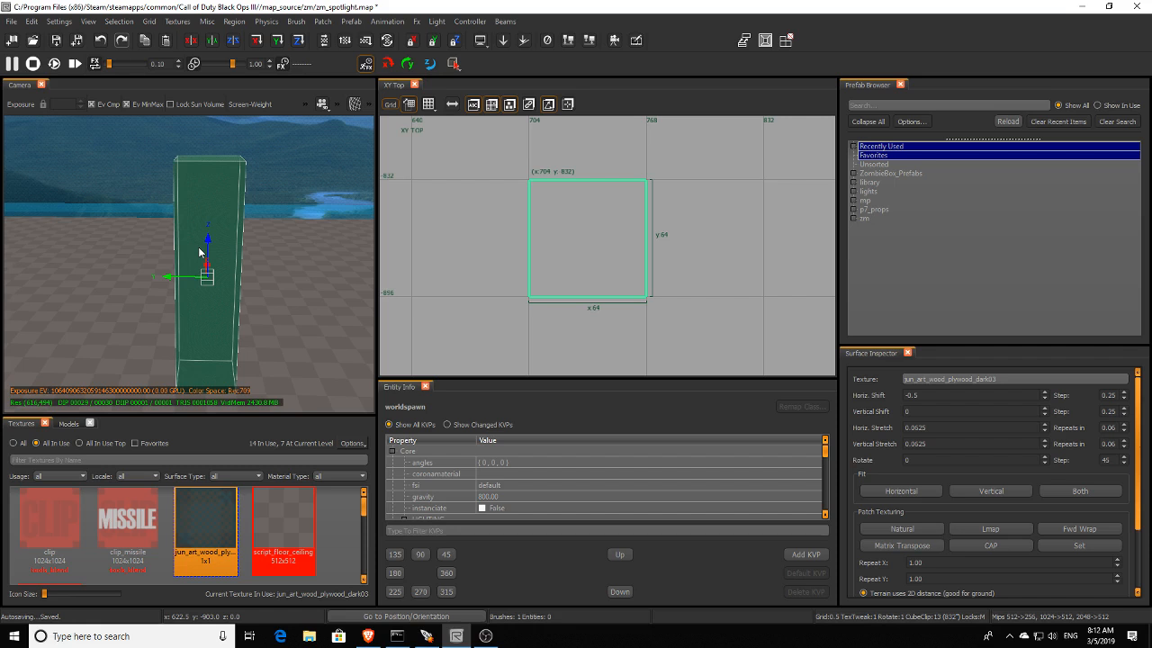
{"action": "key", "text": "Delete"}
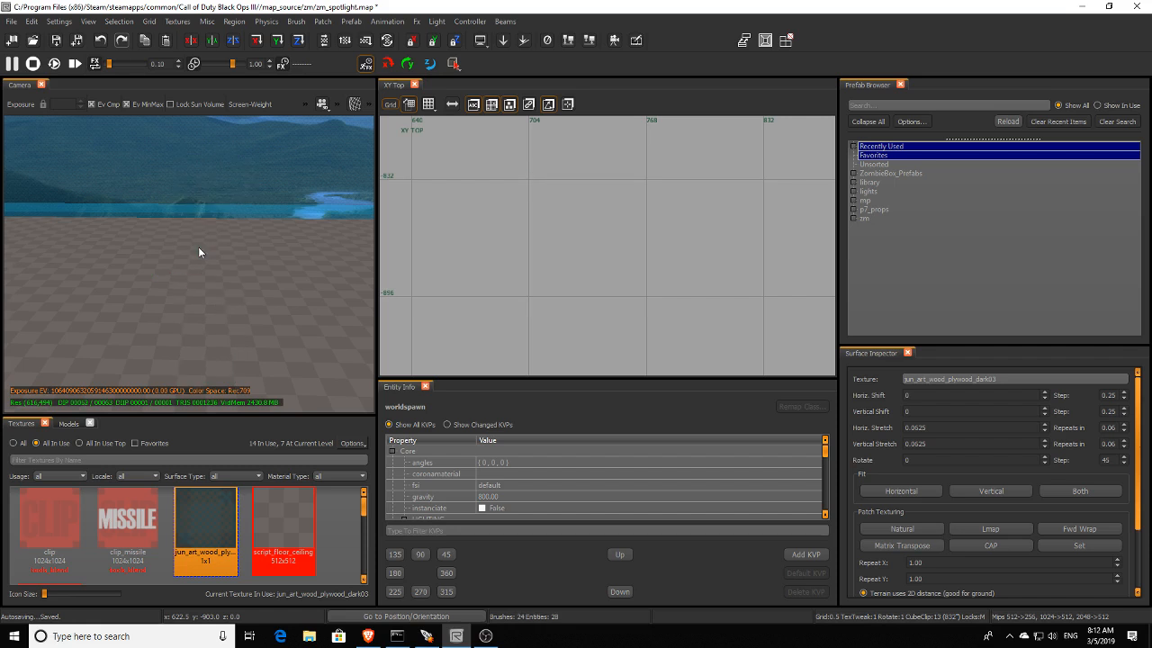
{"action": "key", "text": "ctrl+z"}
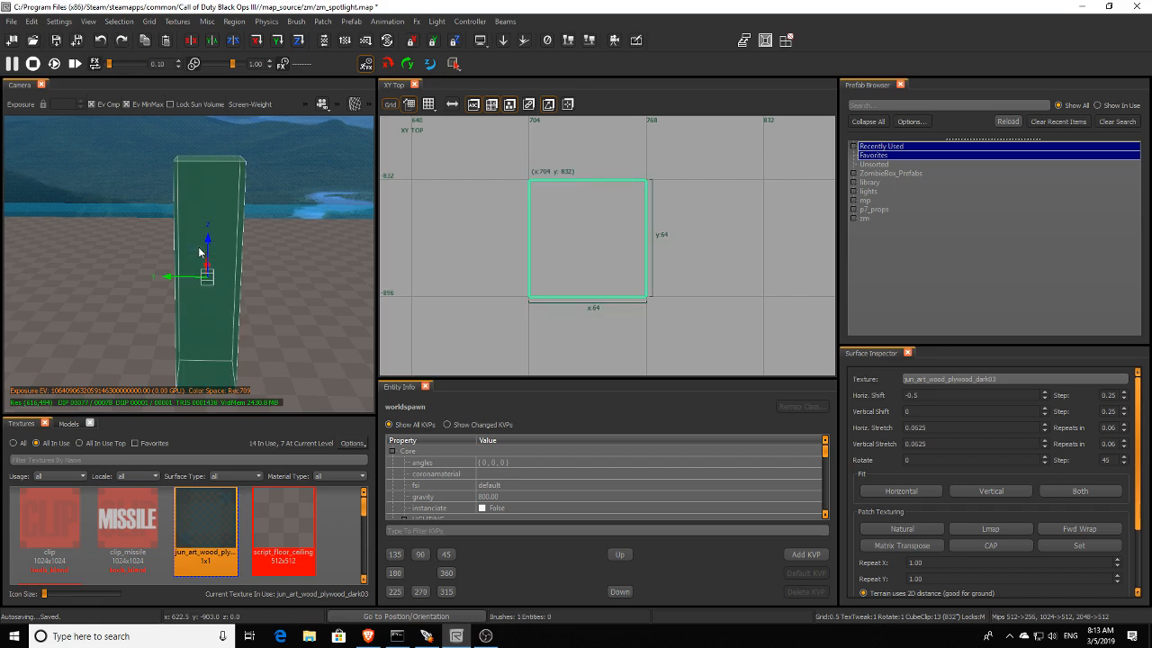
{"action": "key", "text": "Escape"}
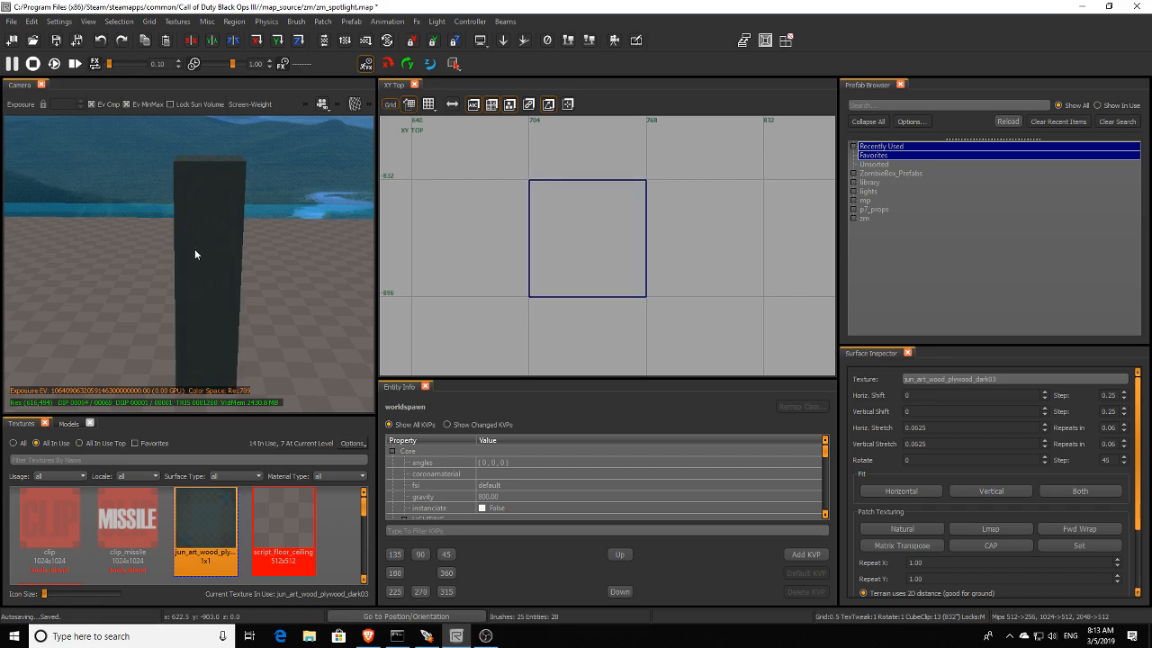
Select the pillar brush, examine it against the XY top grid at several zoom levels, and deselect it.
{"action": "left_click", "coordinate": [232, 295]}
{"action": "scroll", "coordinate": [781, 321], "scroll_direction": "down", "scroll_amount": 2}
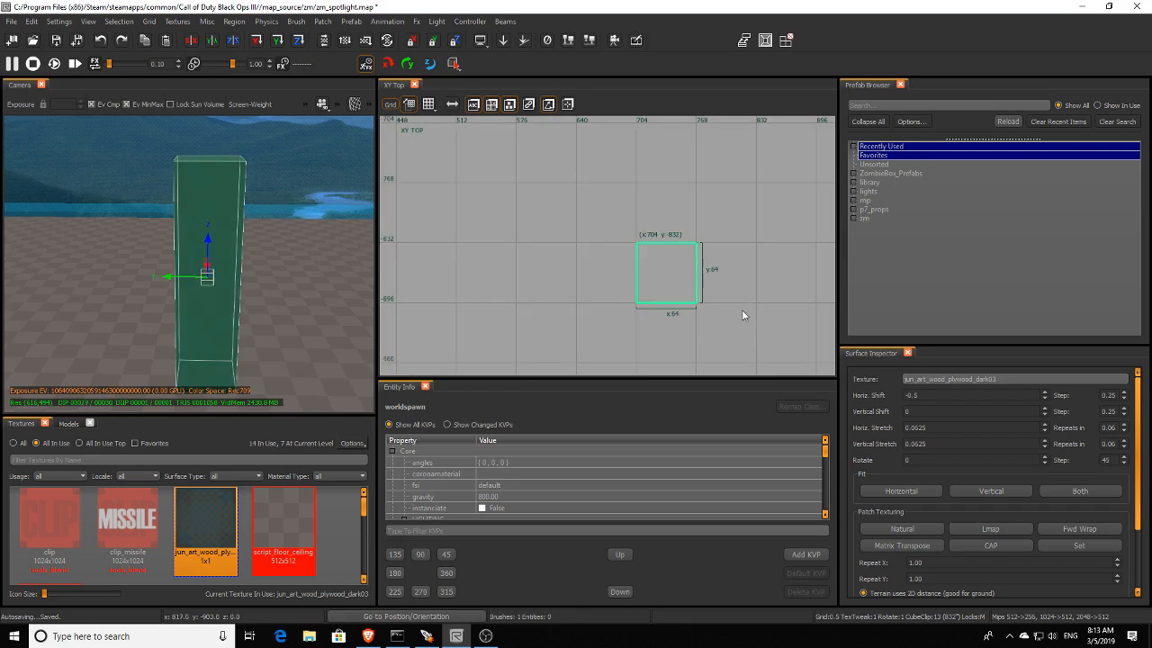
{"action": "scroll", "coordinate": [717, 336], "scroll_direction": "down", "scroll_amount": 1}
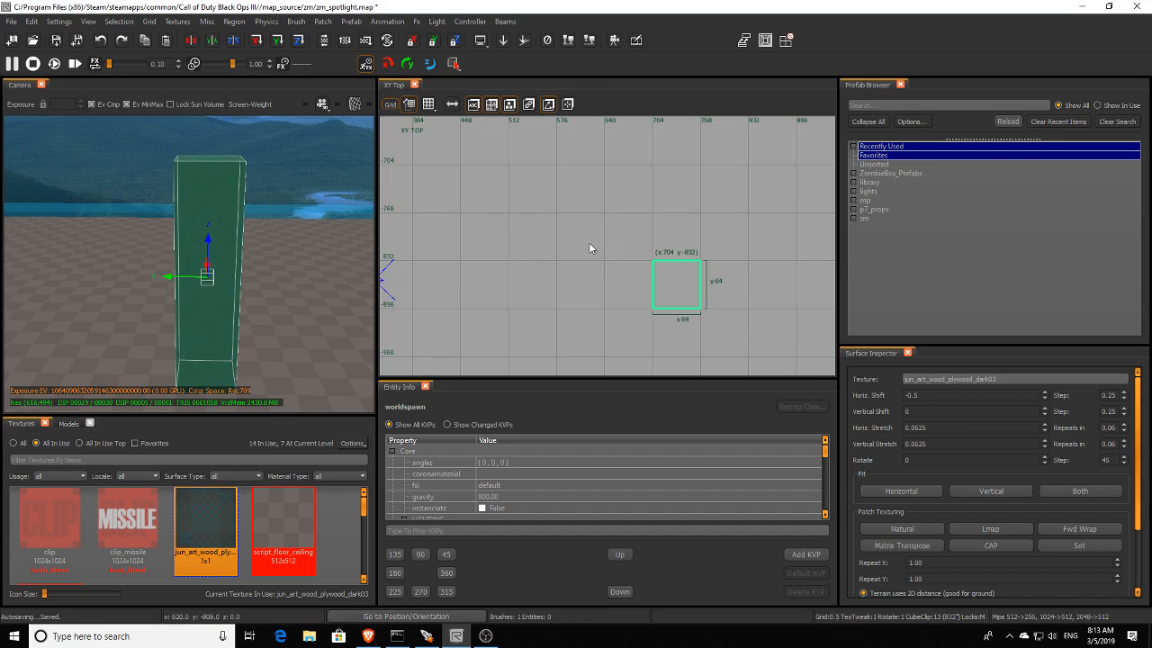
{"action": "scroll", "coordinate": [586, 254], "scroll_direction": "down", "scroll_amount": 1}
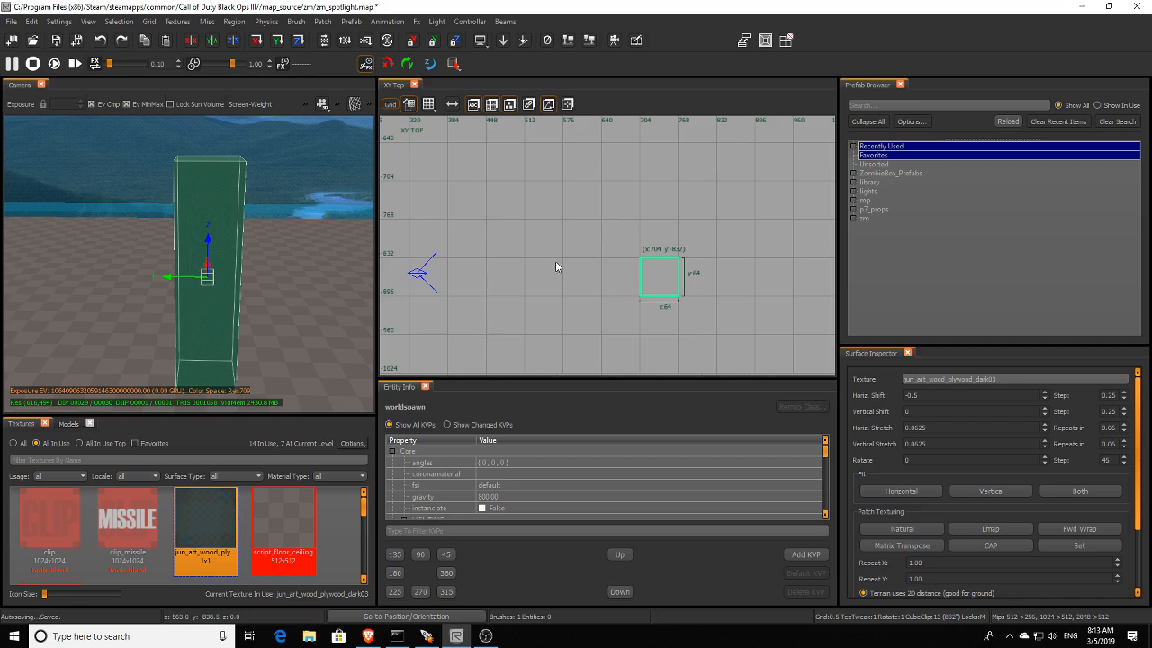
{"action": "scroll", "coordinate": [556, 267], "scroll_direction": "down", "scroll_amount": 1}
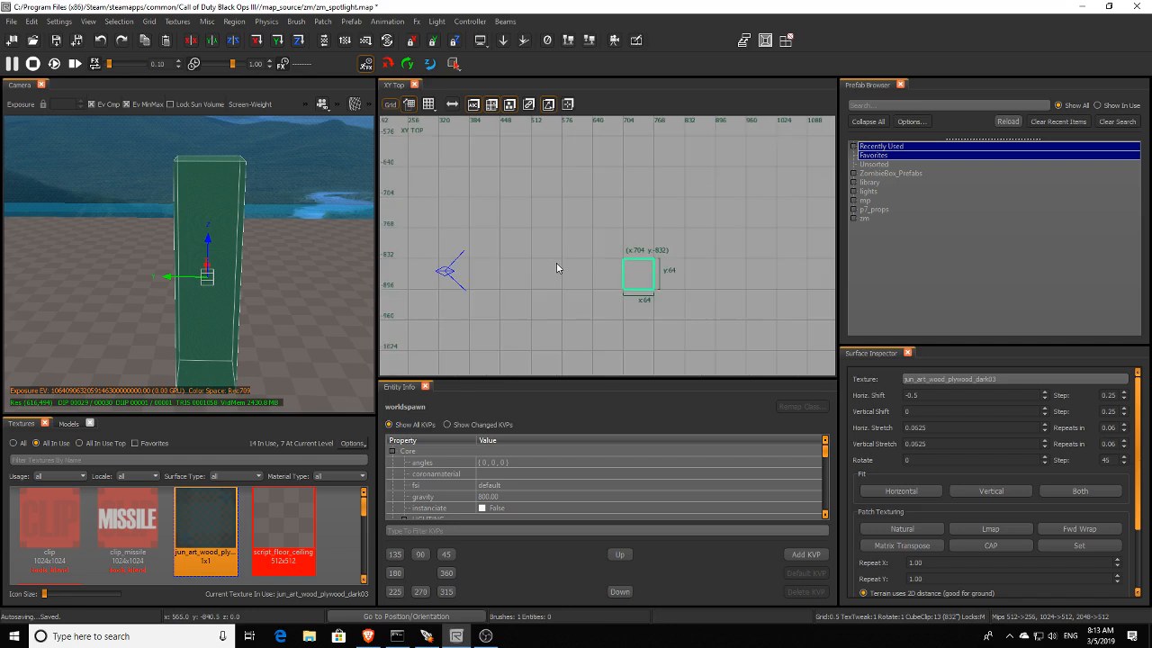
{"action": "scroll", "coordinate": [561, 270], "scroll_direction": "down", "scroll_amount": 1}
{"action": "scroll", "coordinate": [561, 271], "scroll_direction": "up", "scroll_amount": 1}
{"action": "scroll", "coordinate": [601, 262], "scroll_direction": "up", "scroll_amount": 2}
{"action": "scroll", "coordinate": [614, 274], "scroll_direction": "down", "scroll_amount": 3}
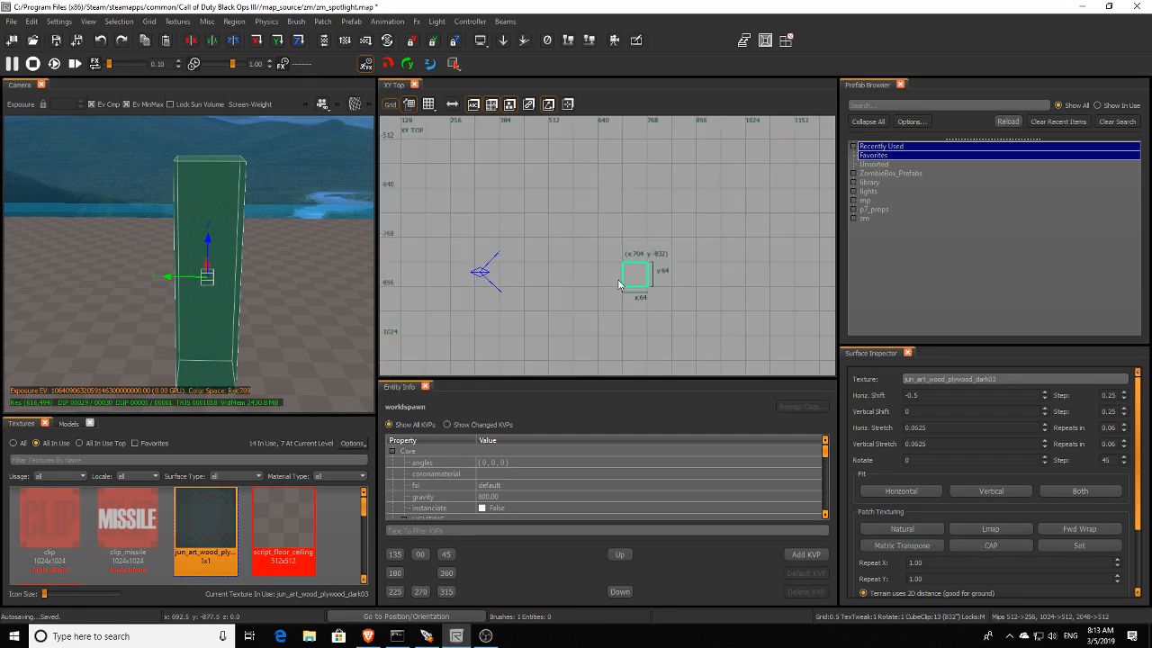
{"action": "scroll", "coordinate": [620, 281], "scroll_direction": "up", "scroll_amount": 1}
{"action": "scroll", "coordinate": [619, 281], "scroll_direction": "up", "scroll_amount": 3}
{"action": "scroll", "coordinate": [620, 280], "scroll_direction": "down", "scroll_amount": 4}
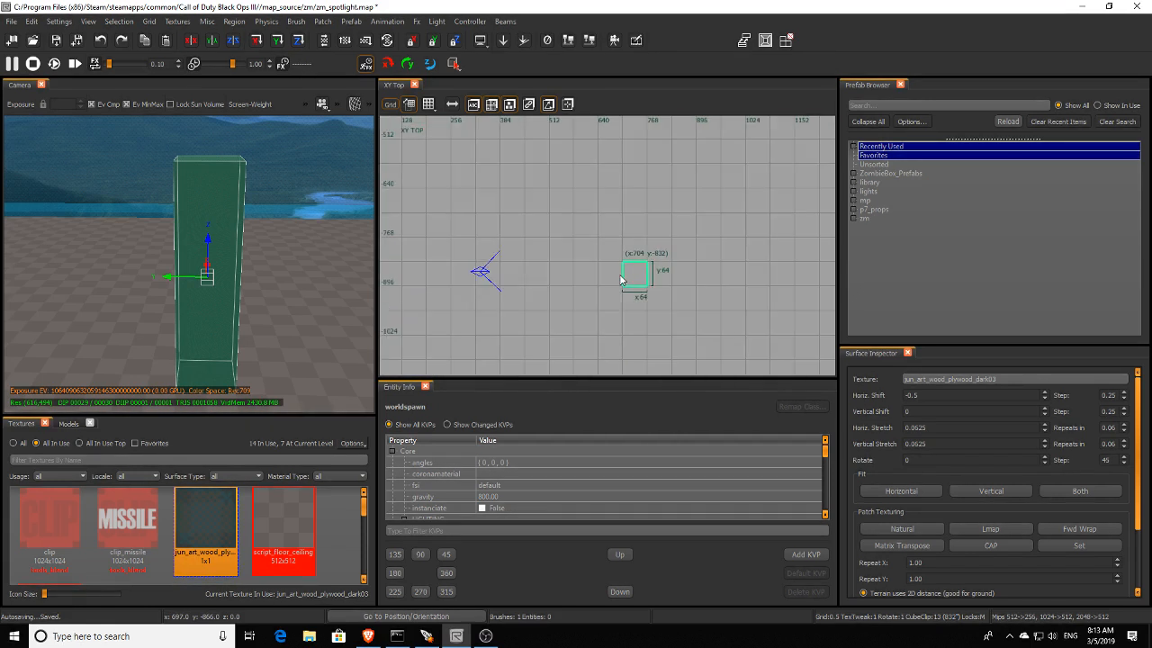
{"action": "scroll", "coordinate": [620, 281], "scroll_direction": "up", "scroll_amount": 5}
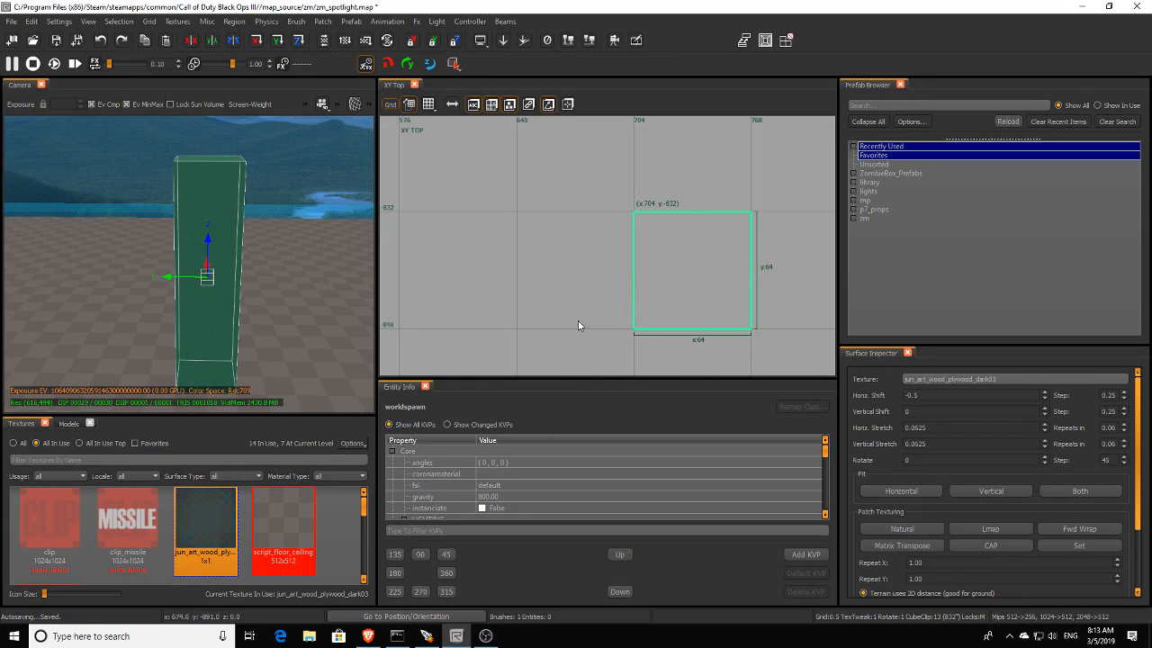
{"action": "key", "text": "Escape"}
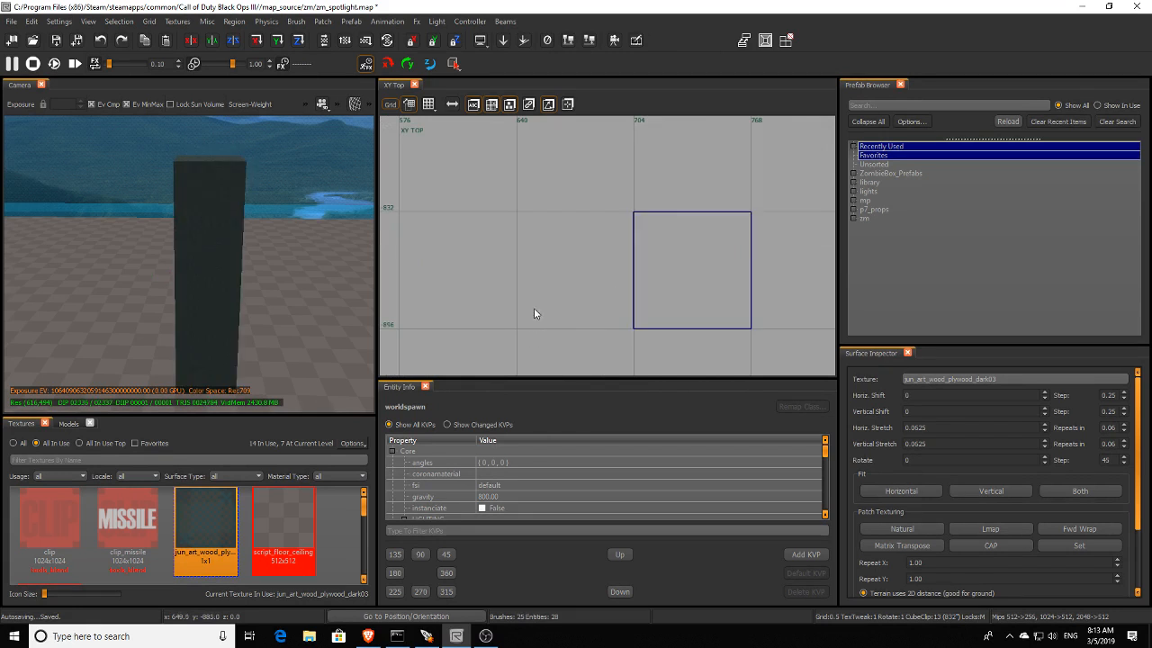
Reselect the brush and stretch its right and lower edges in the top view to about 231.5 by 127.5 units.
{"action": "right_click_drag", "start_coordinate": [319, 278], "coordinate": [279, 275]}
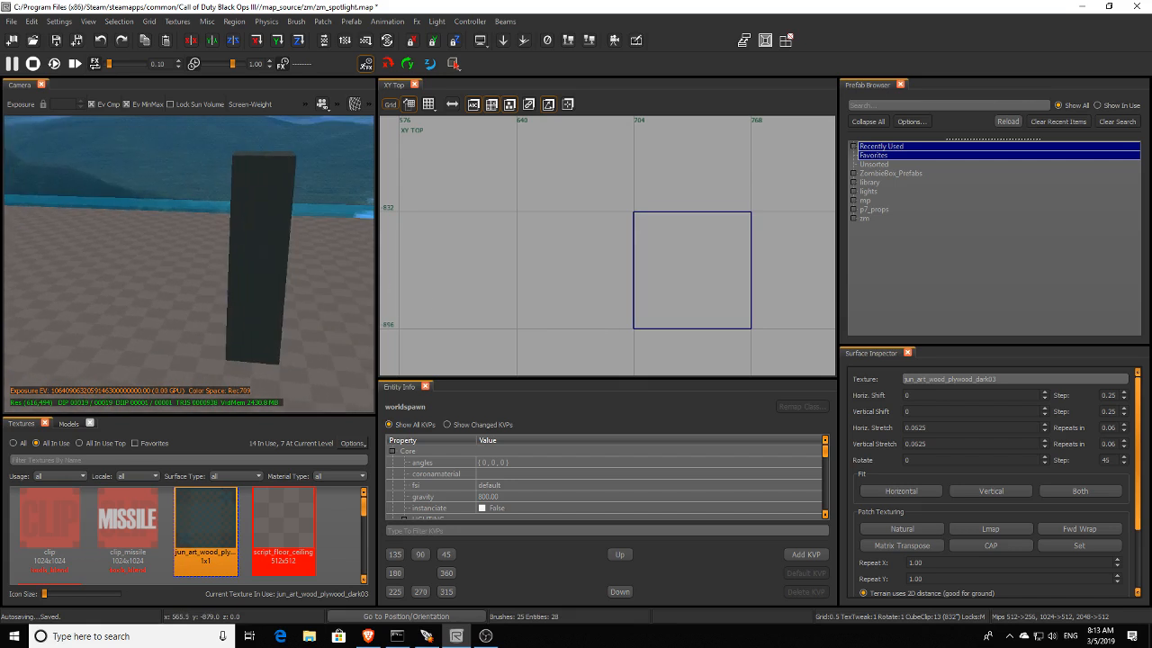
{"action": "left_click", "coordinate": [251, 261]}
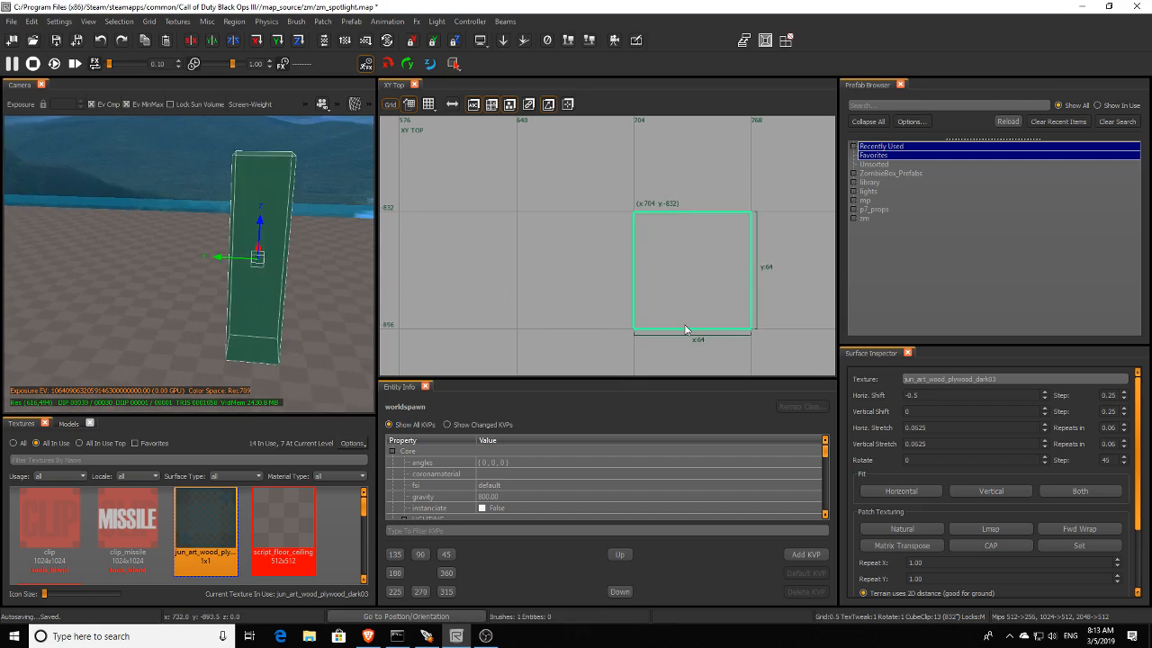
{"action": "scroll", "coordinate": [737, 294], "scroll_direction": "down", "scroll_amount": 3}
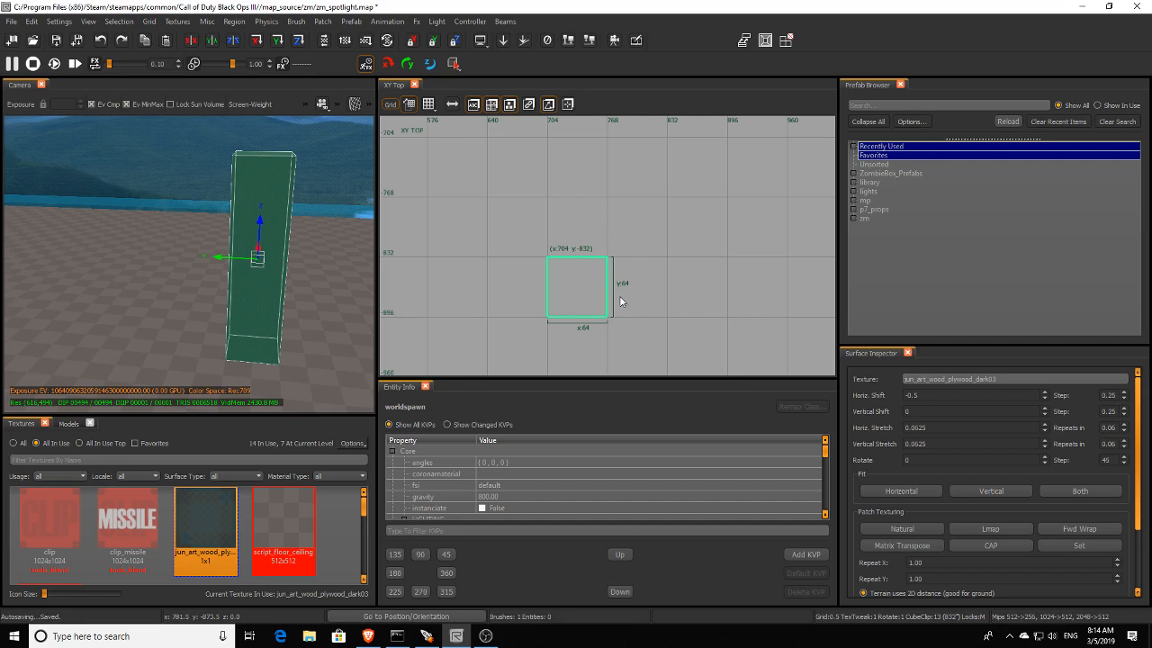
{"action": "mouse_move", "coordinate": [621, 299]}
{"action": "left_mouse_down"}
{"action": "mouse_move", "coordinate": [791, 315]}
{"action": "mouse_move", "coordinate": [581, 314]}
{"action": "mouse_move", "coordinate": [803, 312]}
{"action": "mouse_move", "coordinate": [779, 312]}
{"action": "left_mouse_up"}
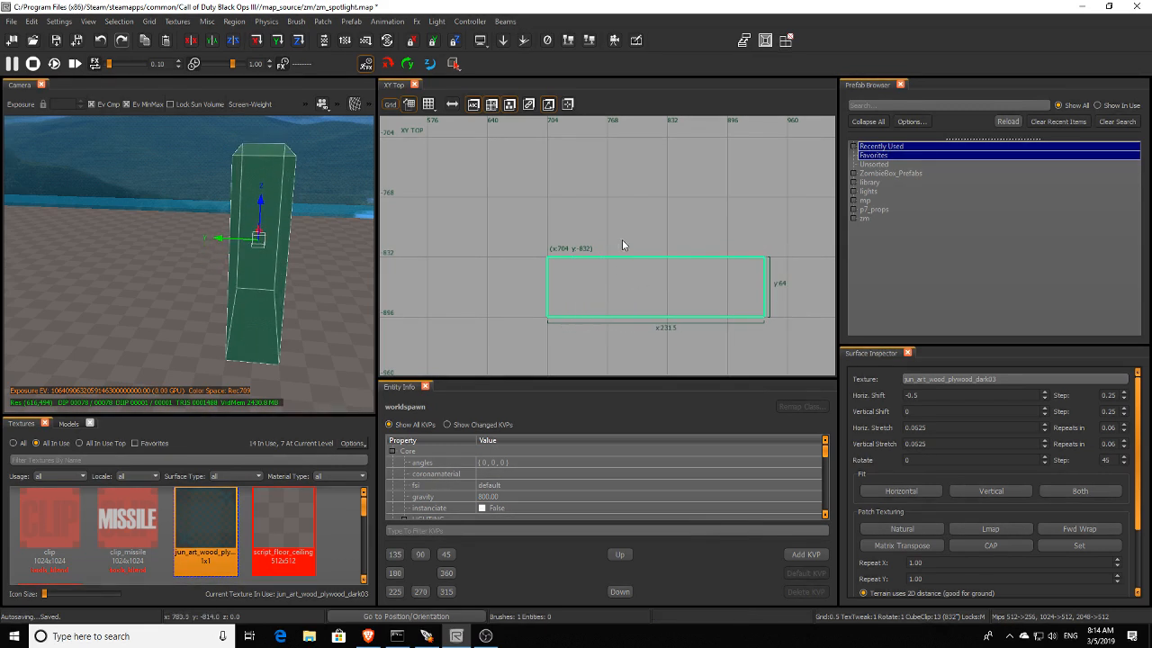
{"action": "right_click_drag", "start_coordinate": [689, 293], "coordinate": [617, 229]}
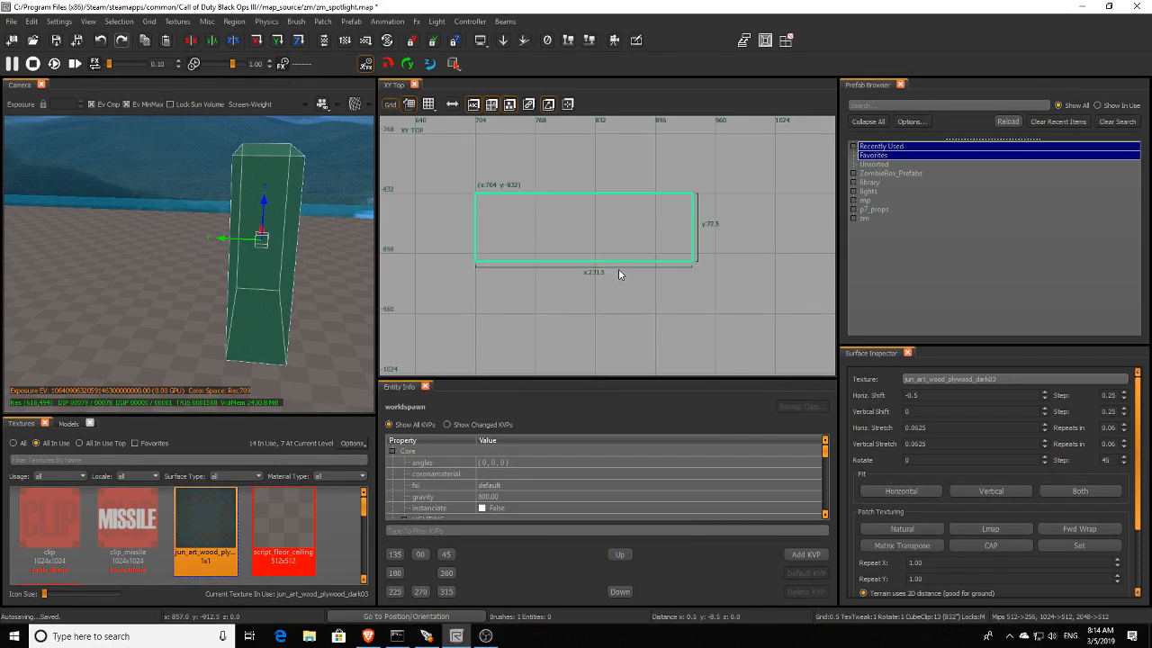
{"action": "left_click_drag", "start_coordinate": [618, 268], "coordinate": [618, 321]}
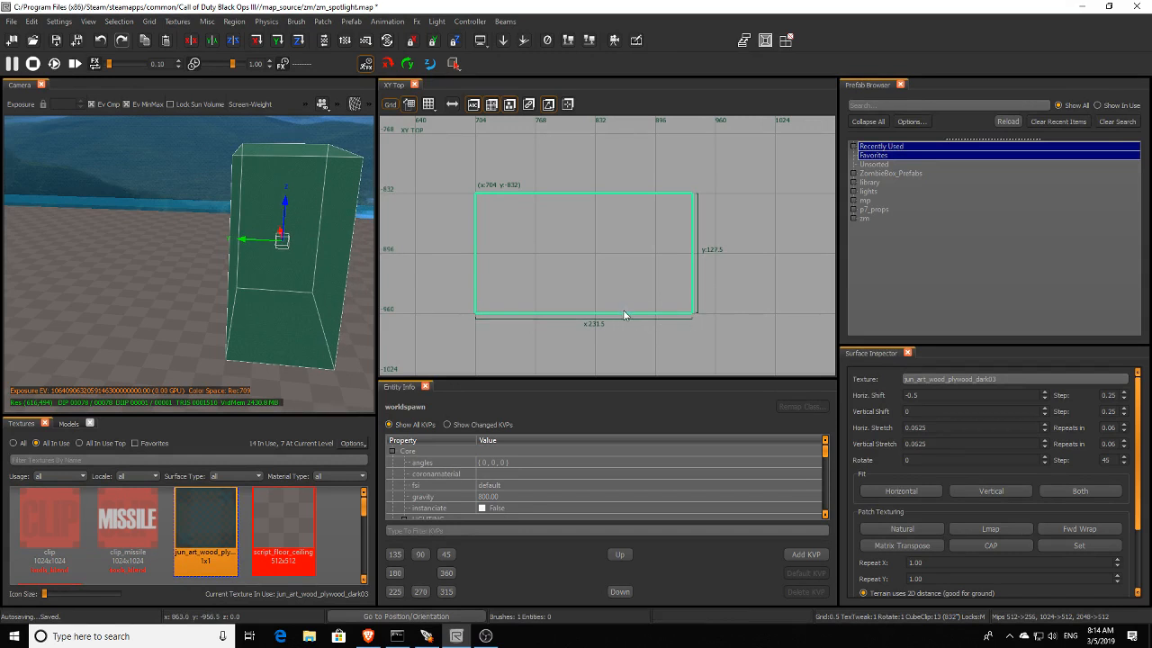
Lower the brush's top edge to about 179 units in the XZ front view and deselect the brush.
{"action": "mouse_move", "coordinate": [637, 278]}
{"action": "right_mouse_down"}
{"action": "mouse_move", "coordinate": [545, 275]}
{"action": "mouse_move", "coordinate": [533, 252]}
{"action": "right_mouse_up"}
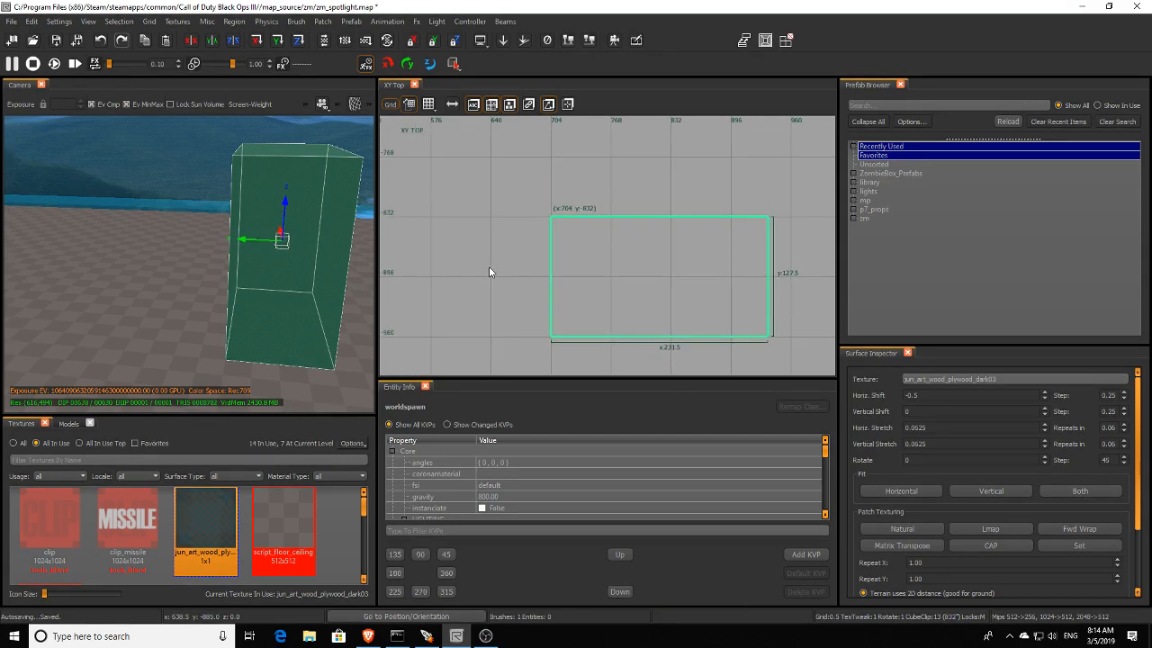
{"action": "scroll", "coordinate": [489, 267], "scroll_direction": "down", "scroll_amount": 1}
{"action": "scroll", "coordinate": [488, 267], "scroll_direction": "up", "scroll_amount": 1}
{"action": "key", "text": "ctrl+Tab"}
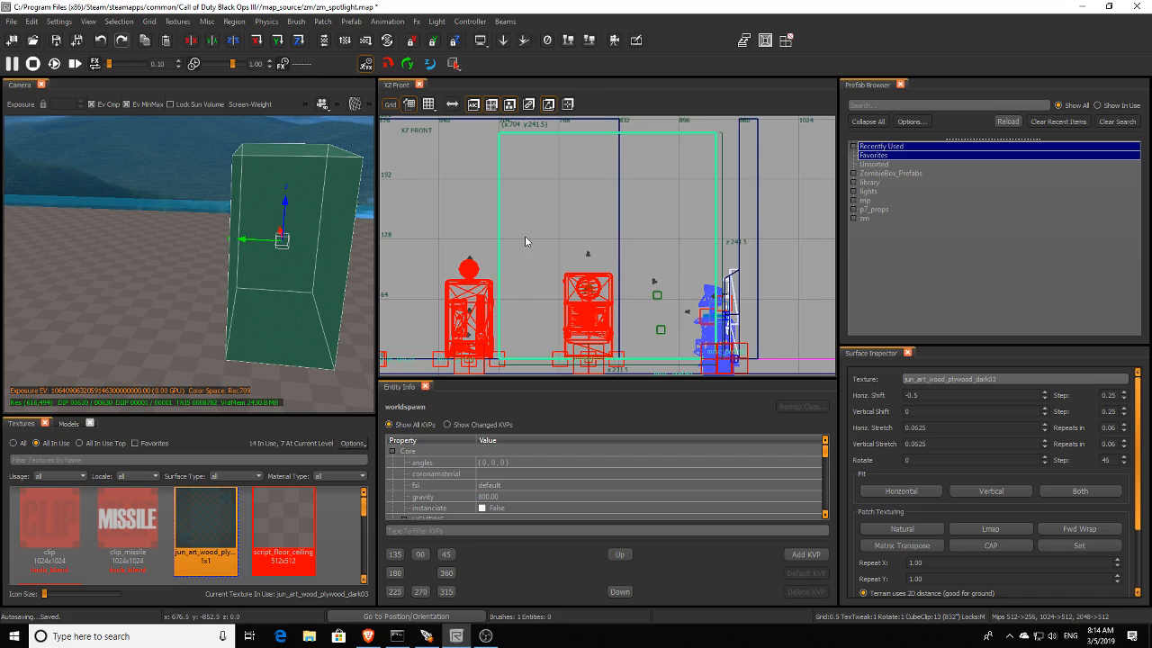
{"action": "right_click_drag", "start_coordinate": [541, 228], "coordinate": [547, 253]}
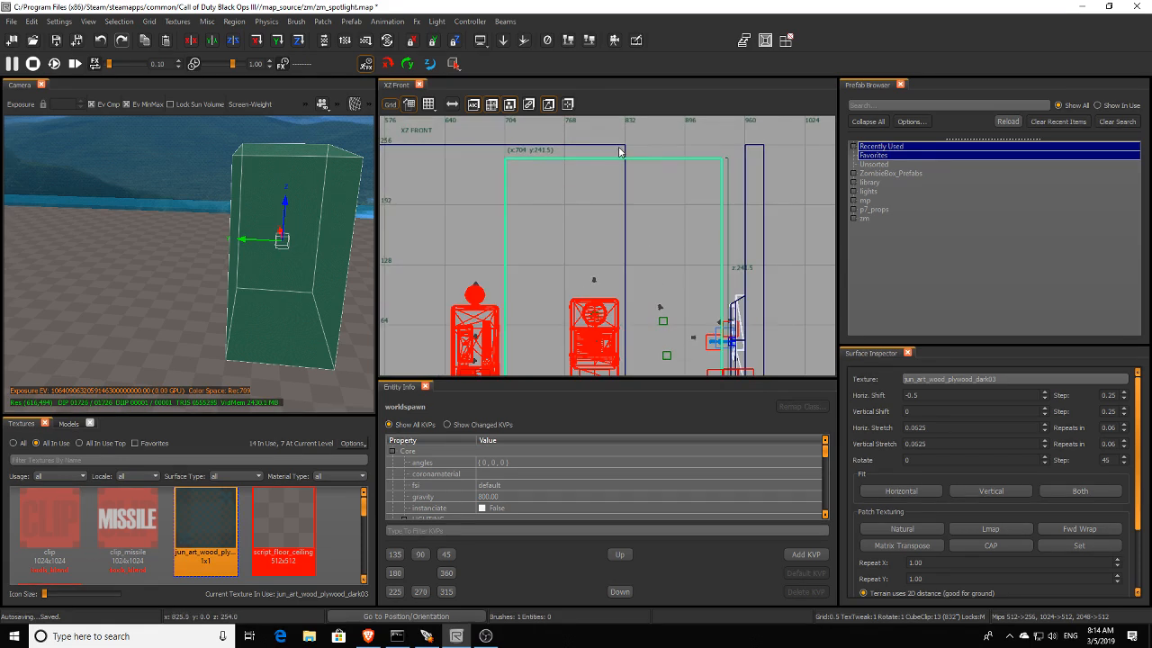
{"action": "mouse_move", "coordinate": [584, 147]}
{"action": "left_mouse_down"}
{"action": "mouse_move", "coordinate": [582, 329]}
{"action": "mouse_move", "coordinate": [593, 206]}
{"action": "left_mouse_up"}
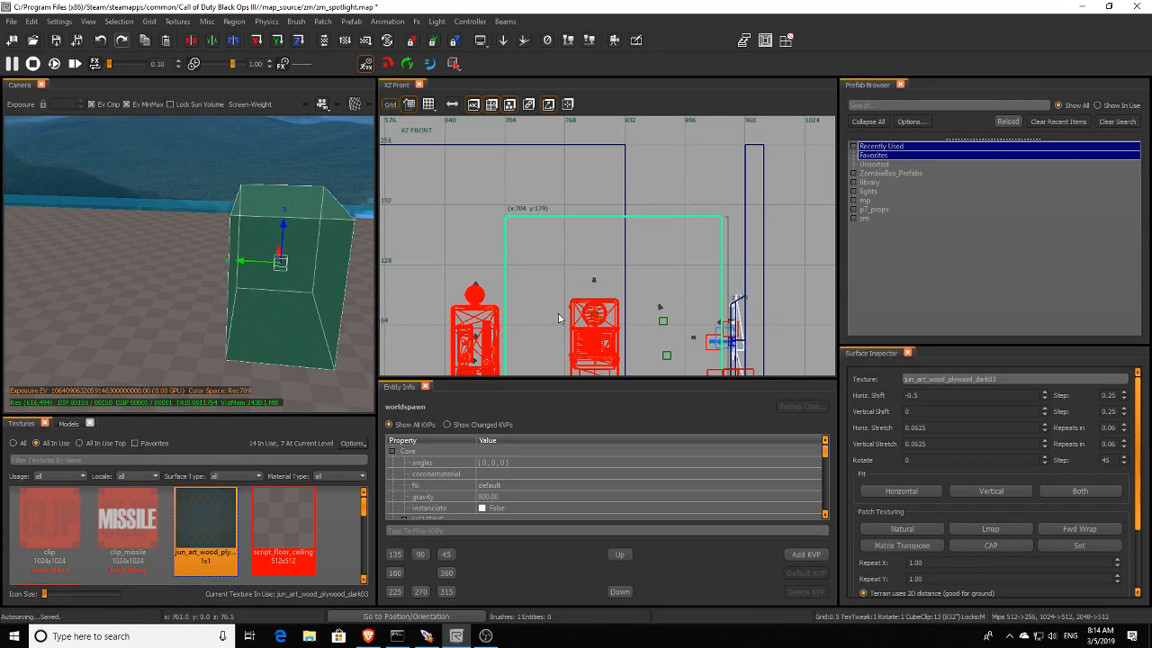
{"action": "key", "text": "Escape"}
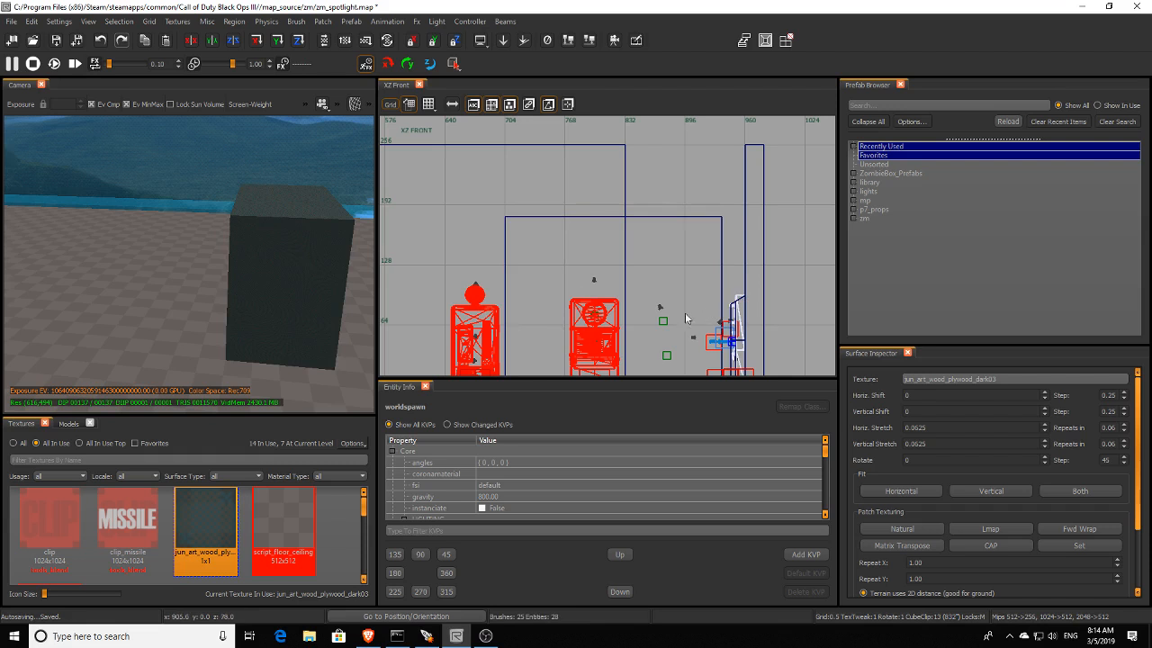
Reselect the resized brush and examine its placement in the XY top view and the 3D camera view.
{"action": "left_click", "coordinate": [314, 277], "text": "shift"}
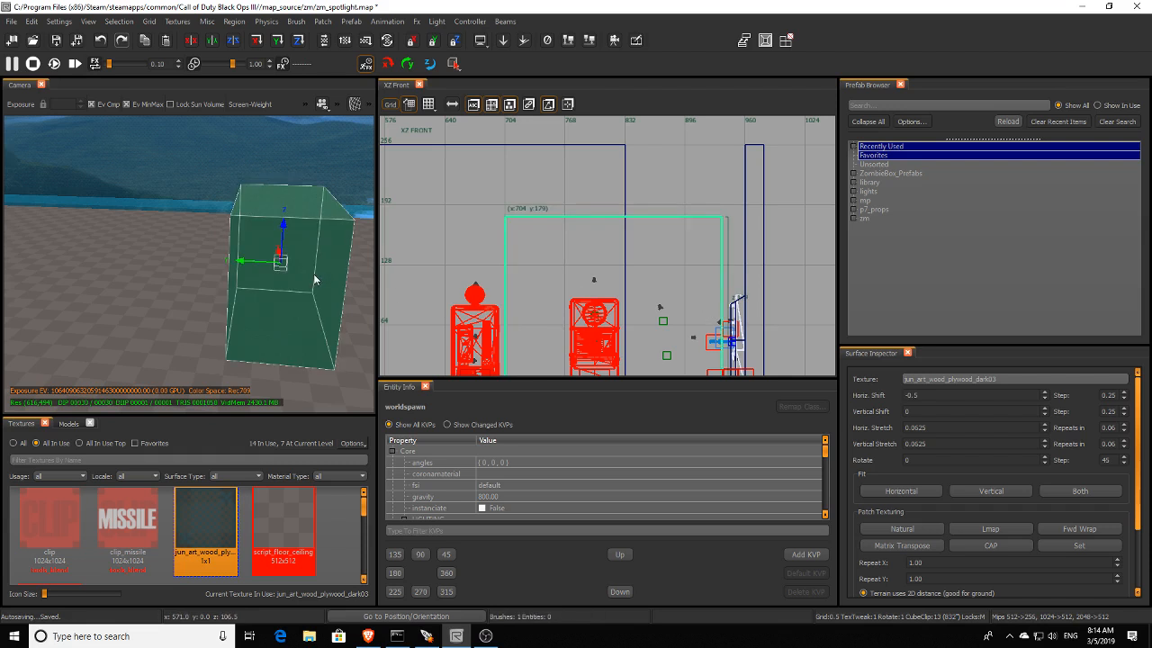
{"action": "key", "text": "ctrl+Tab"}
{"action": "key", "text": "ctrl+Tab"}
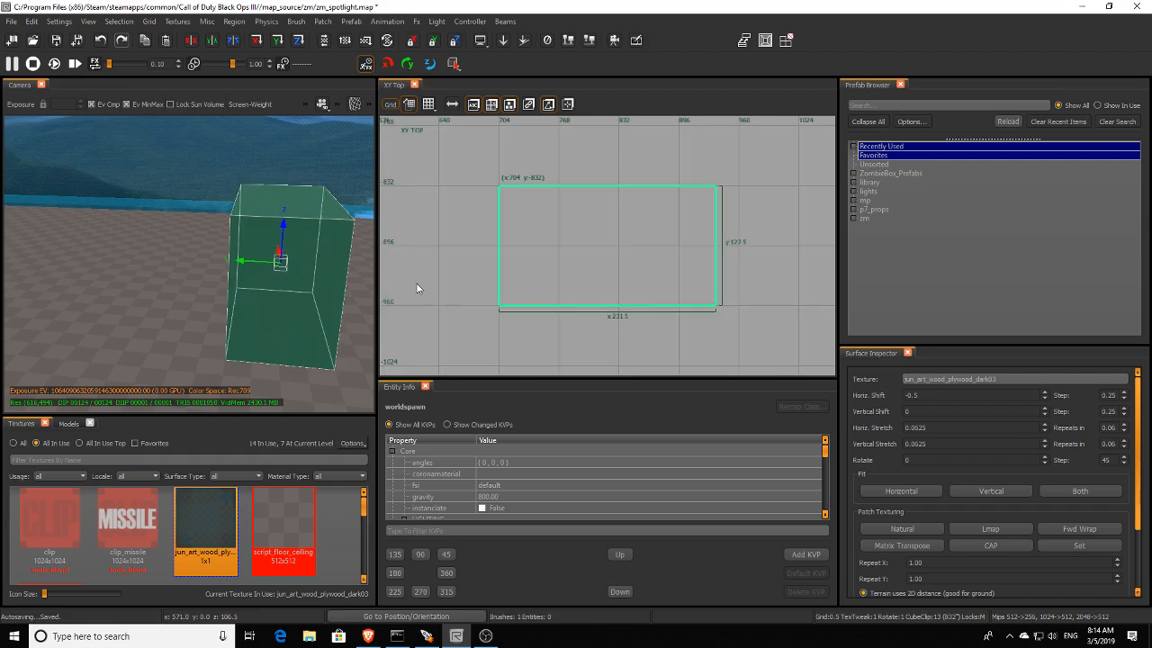
{"action": "scroll", "coordinate": [639, 290], "scroll_direction": "down", "scroll_amount": 2}
{"action": "scroll", "coordinate": [633, 286], "scroll_direction": "down", "scroll_amount": 3}
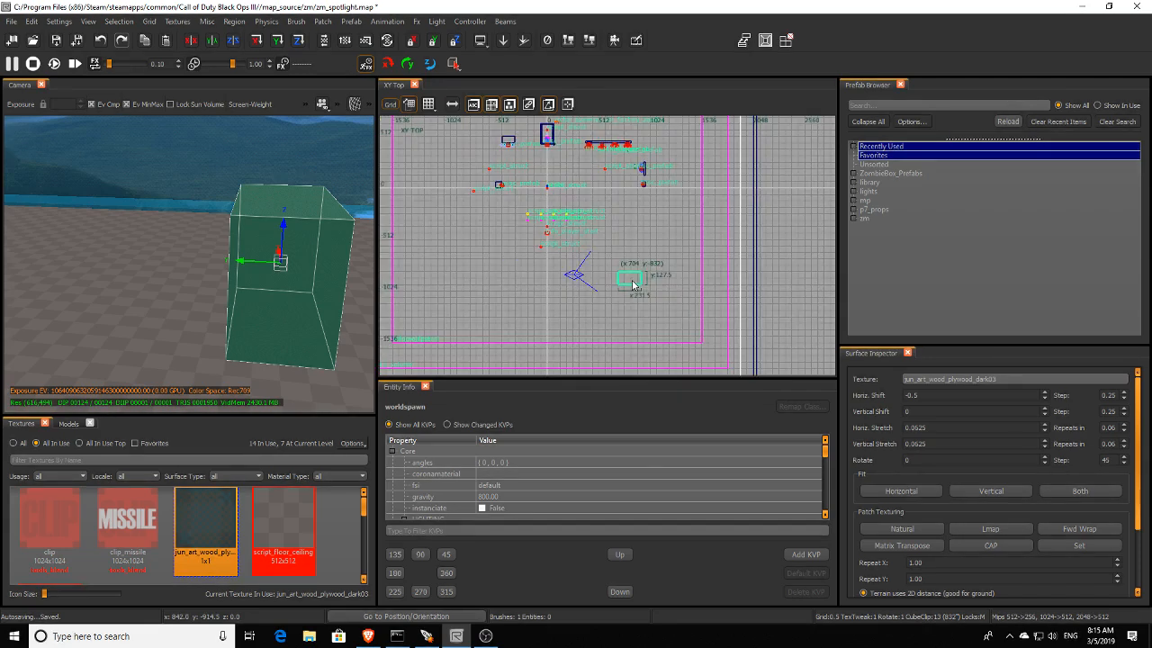
{"action": "scroll", "coordinate": [632, 286], "scroll_direction": "up", "scroll_amount": 3}
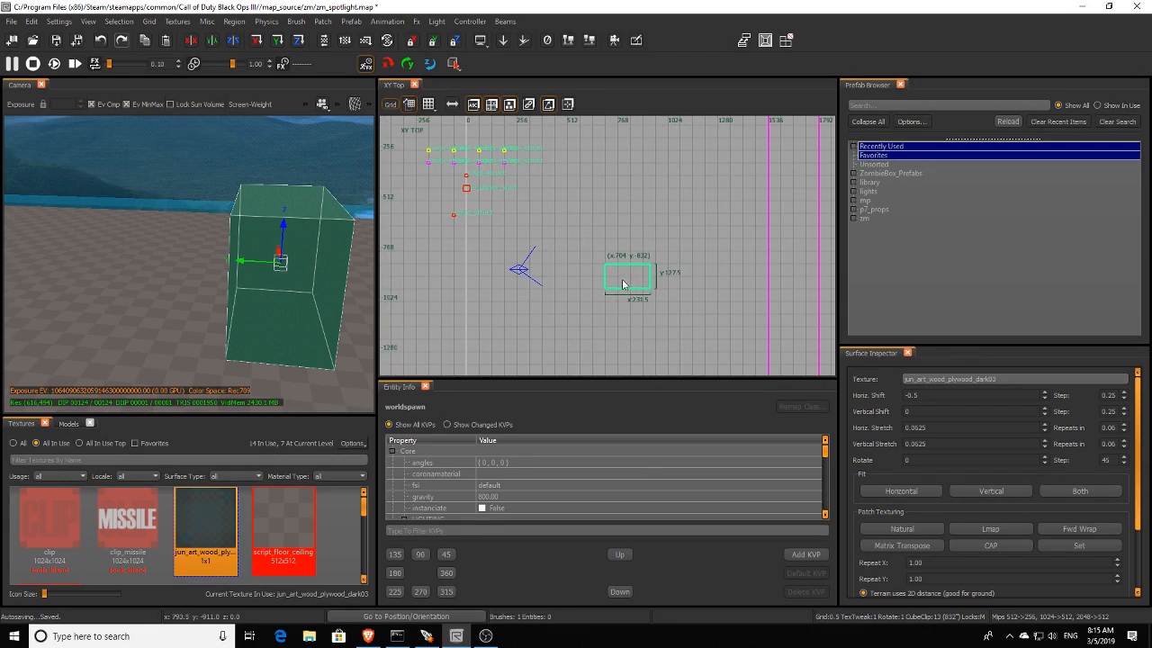
{"action": "right_click_drag", "start_coordinate": [306, 316], "coordinate": [232, 317]}
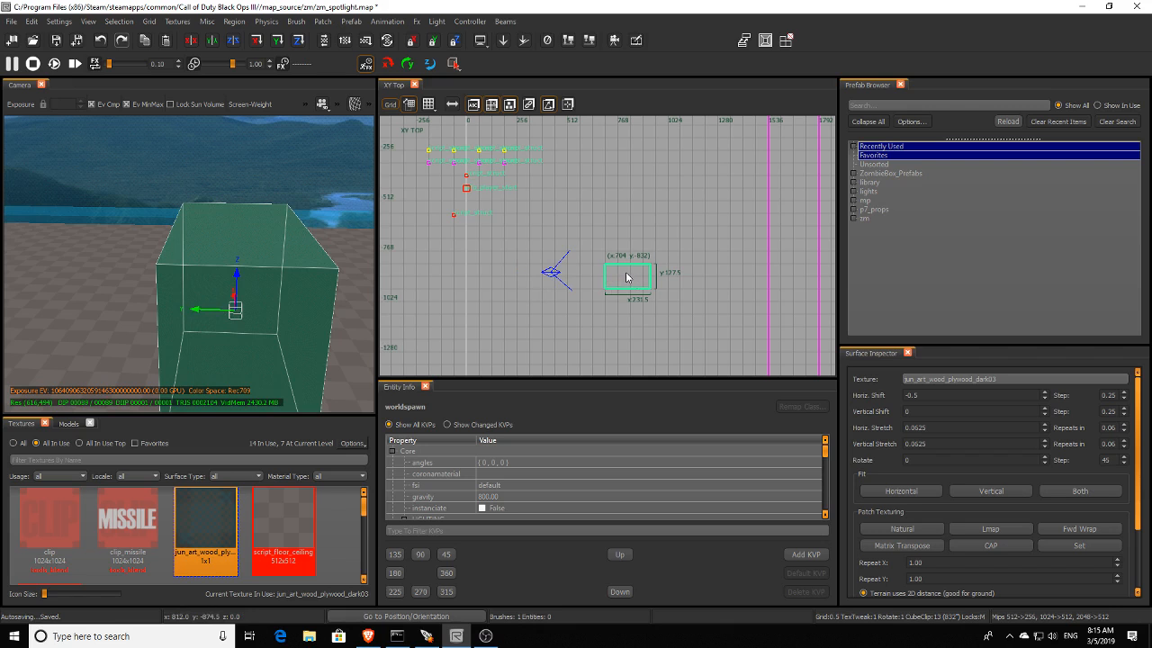
Move the selected brush in the XY top view to about x 801.5, y -594.5.
{"action": "mouse_move", "coordinate": [627, 277]}
{"action": "left_mouse_down"}
{"action": "mouse_move", "coordinate": [620, 252]}
{"action": "mouse_move", "coordinate": [640, 252]}
{"action": "left_mouse_up"}
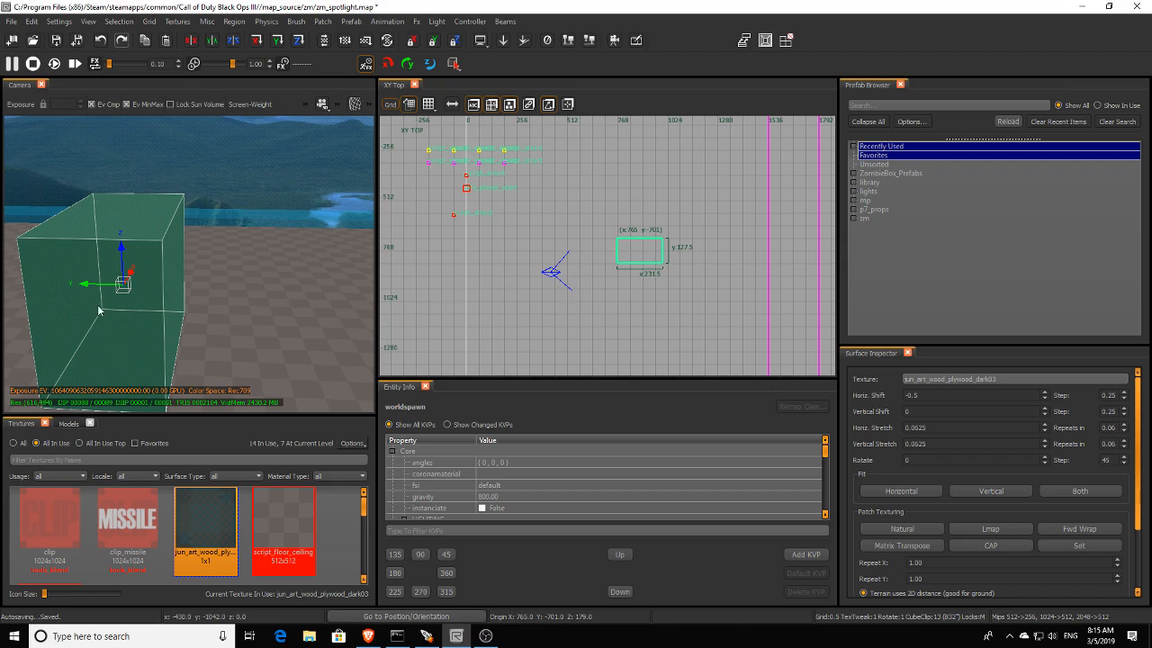
{"action": "right_click_drag", "start_coordinate": [90, 290], "coordinate": [179, 303]}
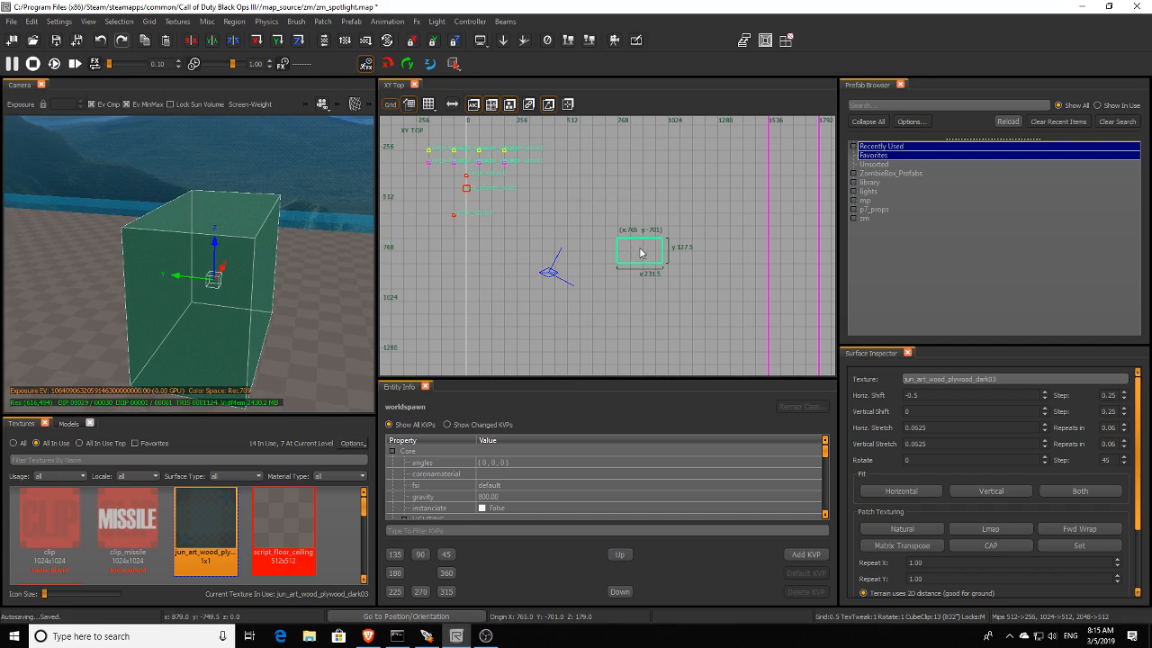
{"action": "scroll", "coordinate": [638, 255], "scroll_direction": "up", "scroll_amount": 3}
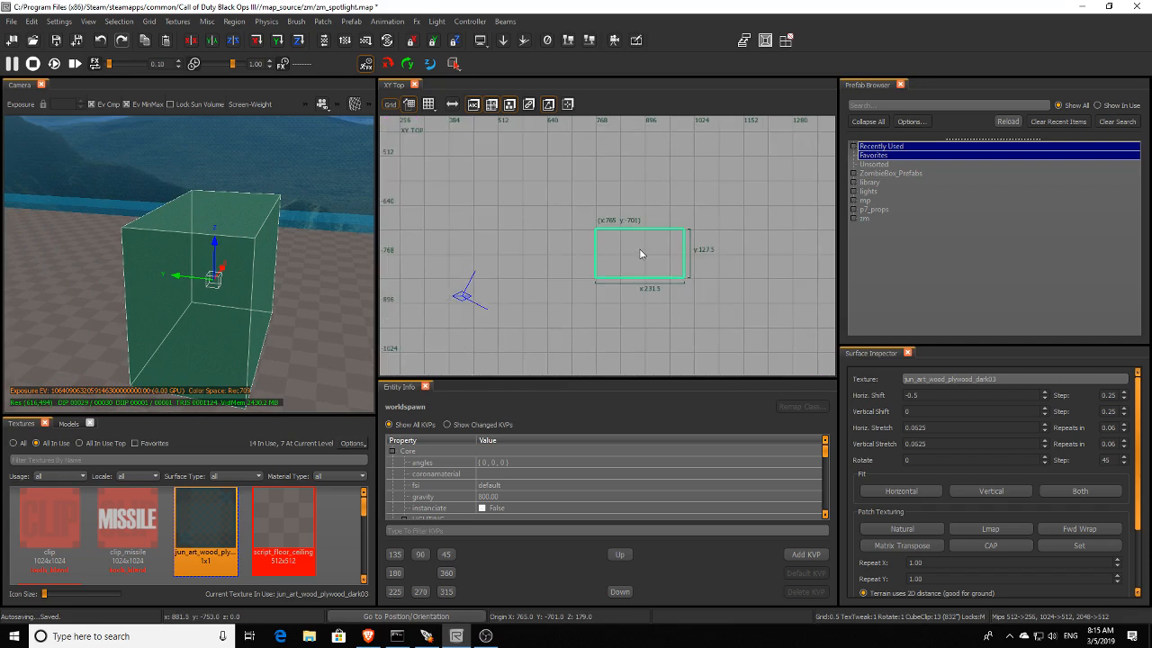
{"action": "scroll", "coordinate": [642, 255], "scroll_direction": "down", "scroll_amount": 2}
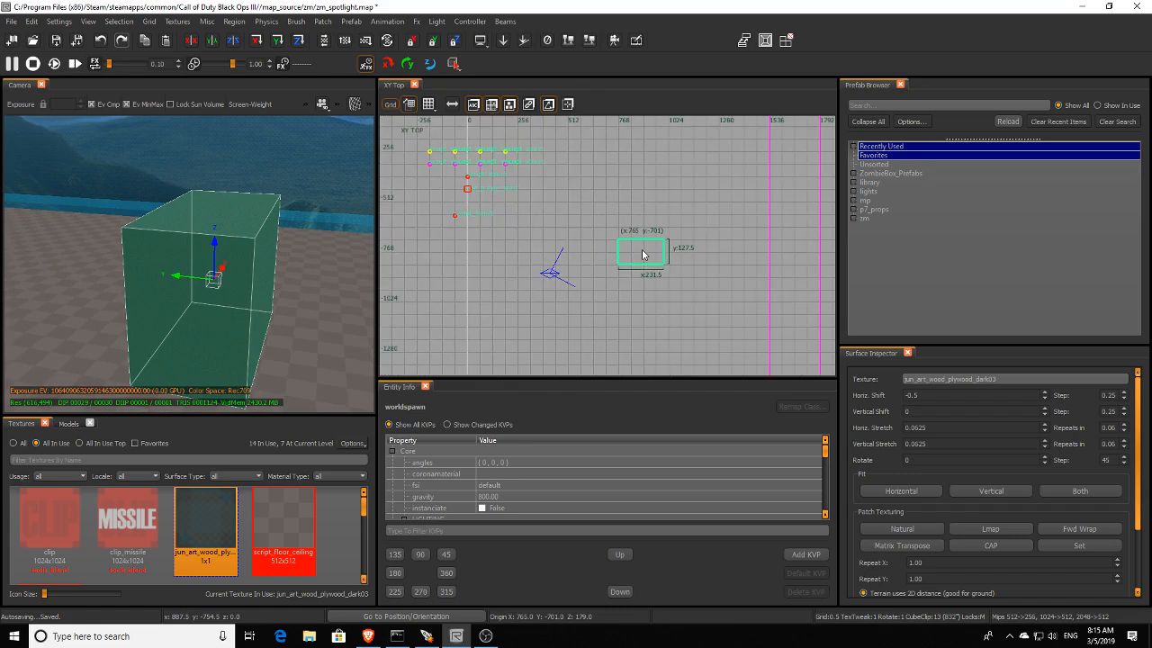
{"action": "mouse_move", "coordinate": [641, 255]}
{"action": "left_mouse_down"}
{"action": "mouse_move", "coordinate": [609, 221]}
{"action": "mouse_move", "coordinate": [643, 188]}
{"action": "mouse_move", "coordinate": [687, 248]}
{"action": "mouse_move", "coordinate": [630, 270]}
{"action": "mouse_move", "coordinate": [595, 232]}
{"action": "mouse_move", "coordinate": [653, 223]}
{"action": "mouse_move", "coordinate": [628, 247]}
{"action": "mouse_move", "coordinate": [655, 232]}
{"action": "left_mouse_up"}
{"action": "scroll", "coordinate": [653, 234], "scroll_direction": "up", "scroll_amount": 1}
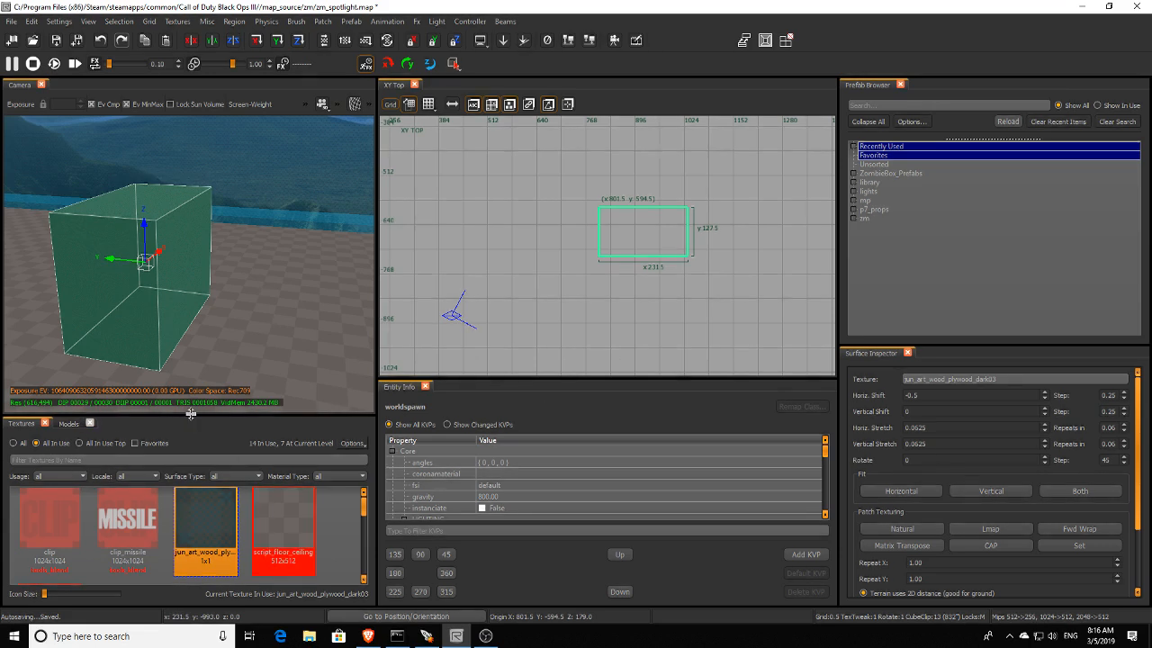
Enlarge the texture browser by shrinking the camera view, and look through the textures in use.
{"action": "left_click_drag", "start_coordinate": [188, 415], "coordinate": [169, 356]}
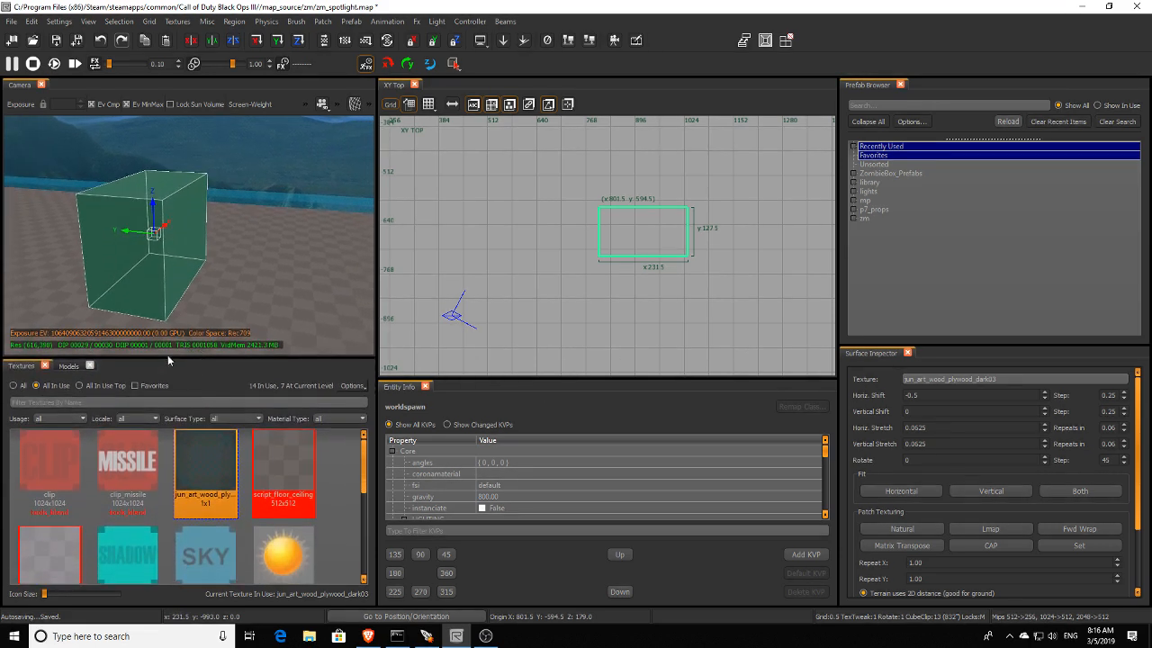
{"action": "scroll", "coordinate": [138, 466], "scroll_direction": "down", "scroll_amount": 3}
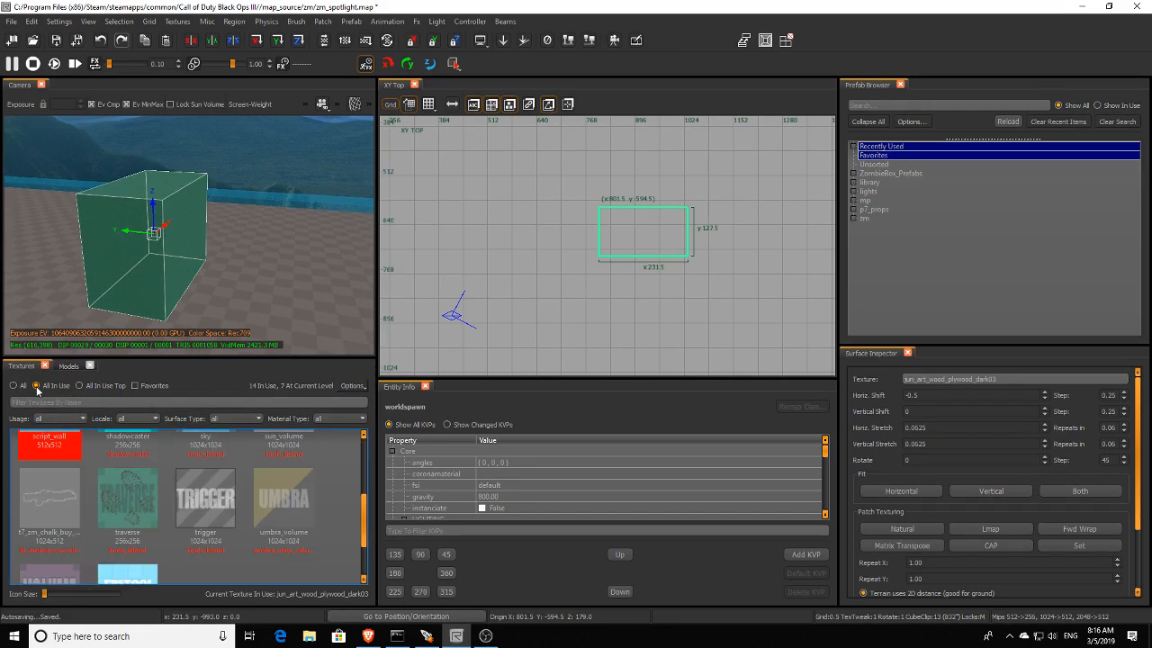
{"action": "scroll", "coordinate": [159, 515], "scroll_direction": "down", "scroll_amount": 2}
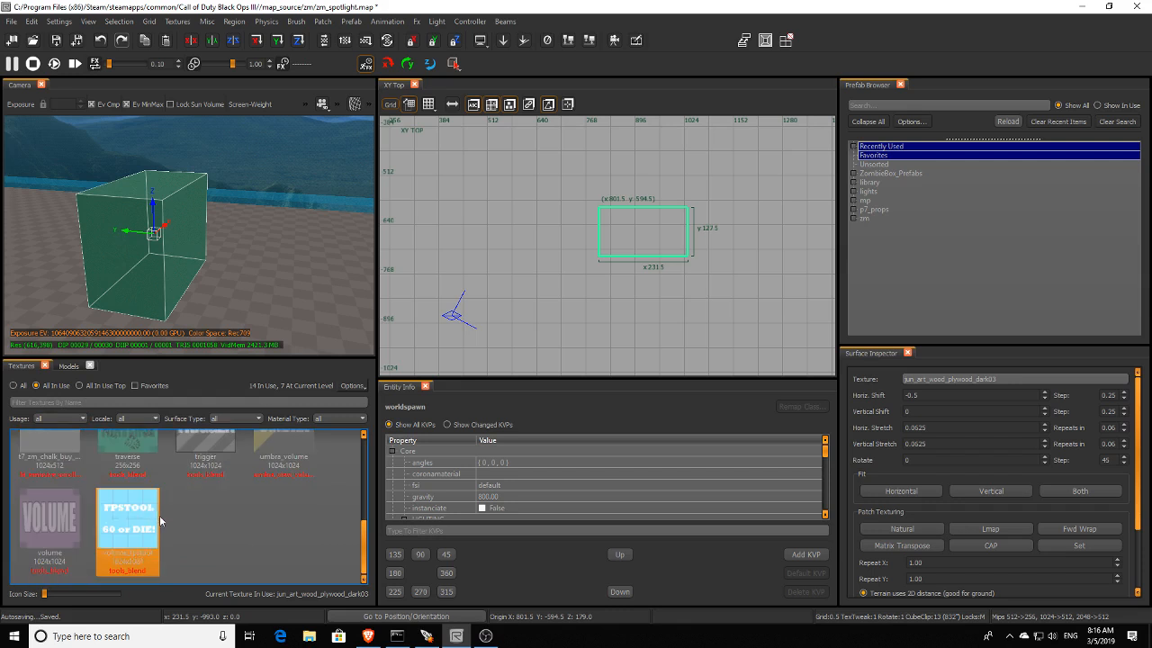
{"action": "scroll", "coordinate": [159, 514], "scroll_direction": "up", "scroll_amount": 5}
List all textures filtered by "brick", apply mtl_fxanim_gp_brick_worn_heavy_grout_brown_crack to the selected brush, and deselect it.
{"action": "left_click", "coordinate": [20, 386]}
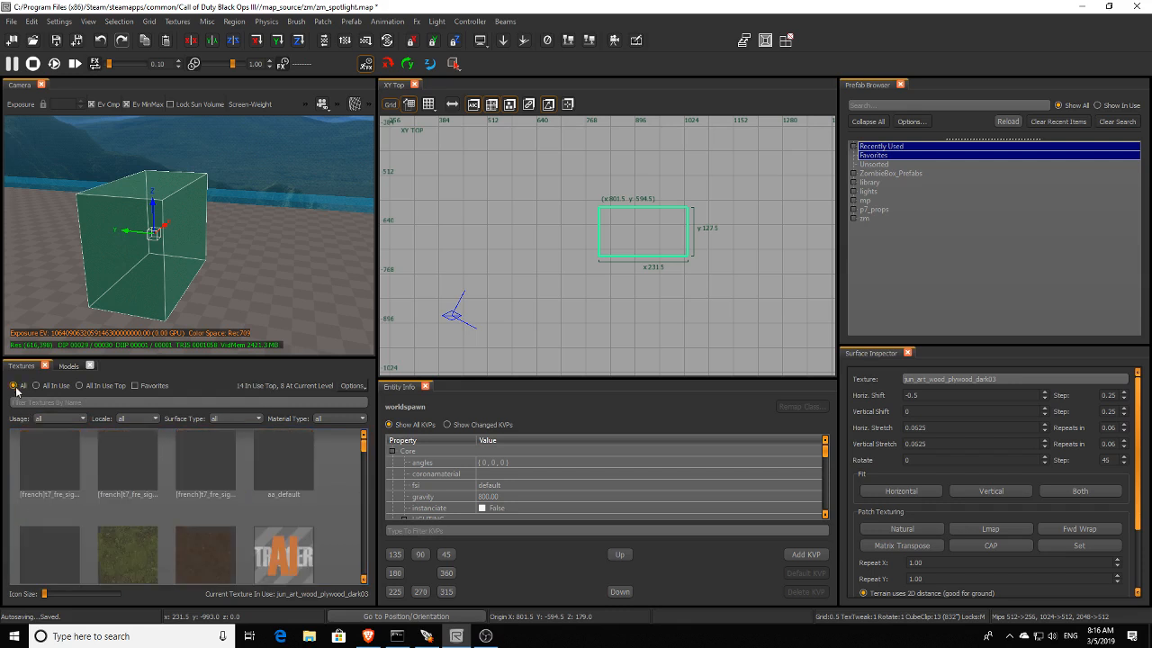
{"action": "left_click", "coordinate": [53, 405]}
{"action": "type", "text": "br"}
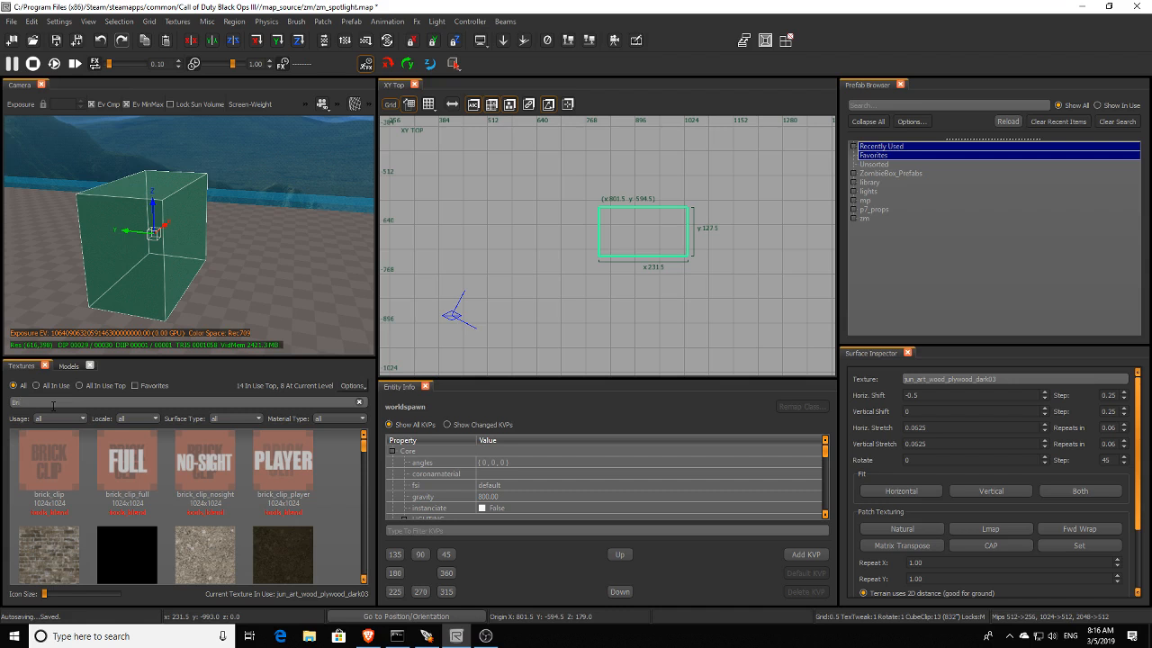
{"action": "type", "text": "ick"}
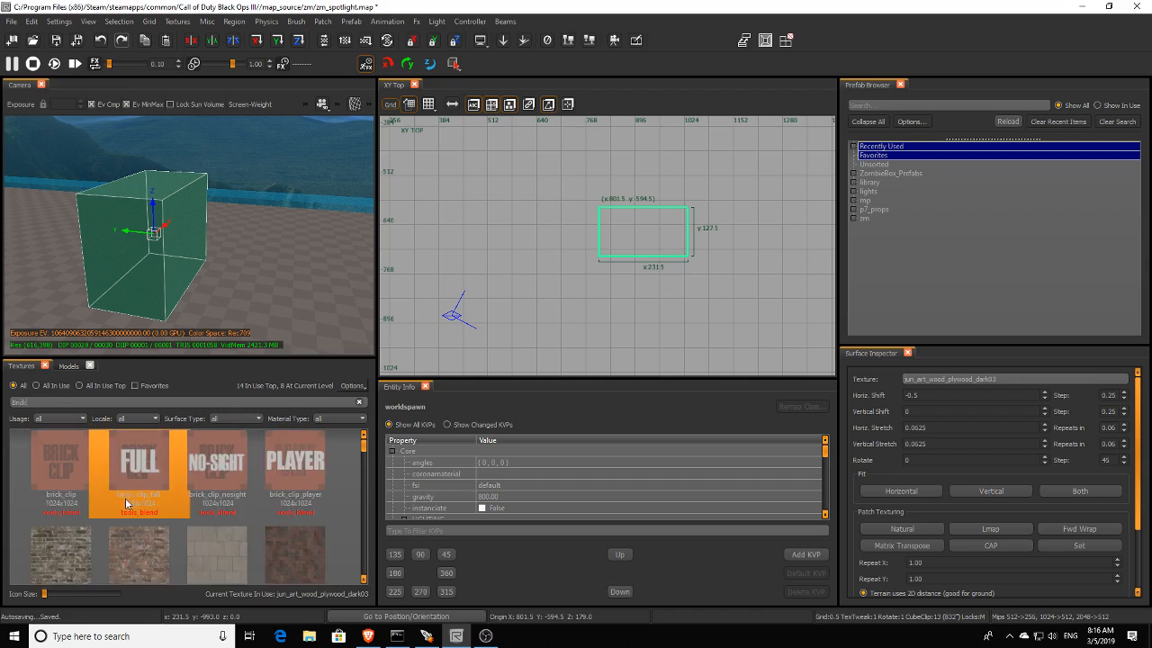
{"action": "left_click", "coordinate": [69, 550]}
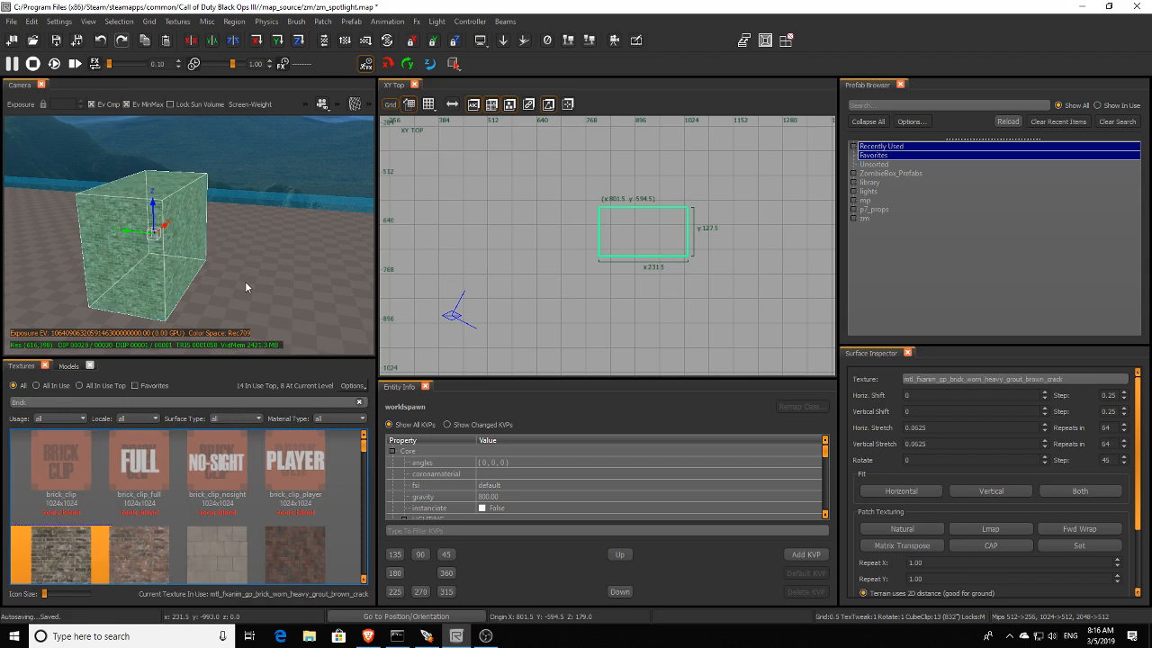
{"action": "key", "text": "Escape"}
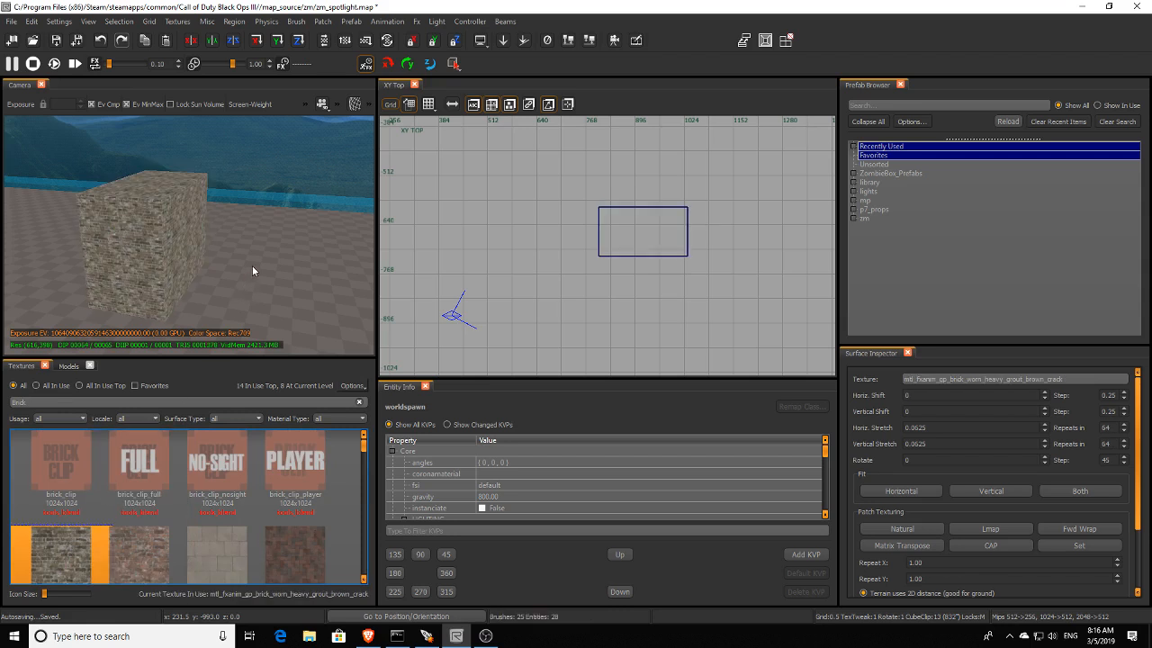
Select only the brush's long side face in the camera view, apply t7_brick_ground_squares_01 to it, and inspect the result.
{"action": "mouse_move", "coordinate": [252, 267]}
{"action": "right_mouse_down"}
{"action": "mouse_move", "coordinate": [216, 268]}
{"action": "mouse_move", "coordinate": [250, 265]}
{"action": "right_mouse_up"}
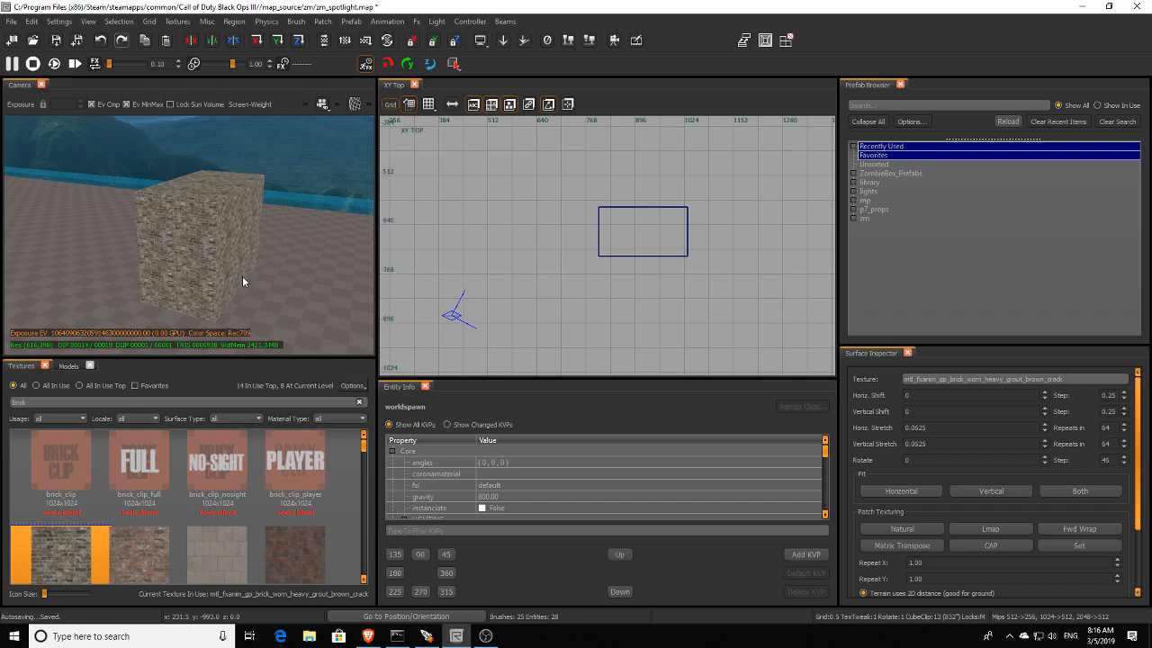
{"action": "left_click", "coordinate": [240, 243], "text": "ctrl+shift"}
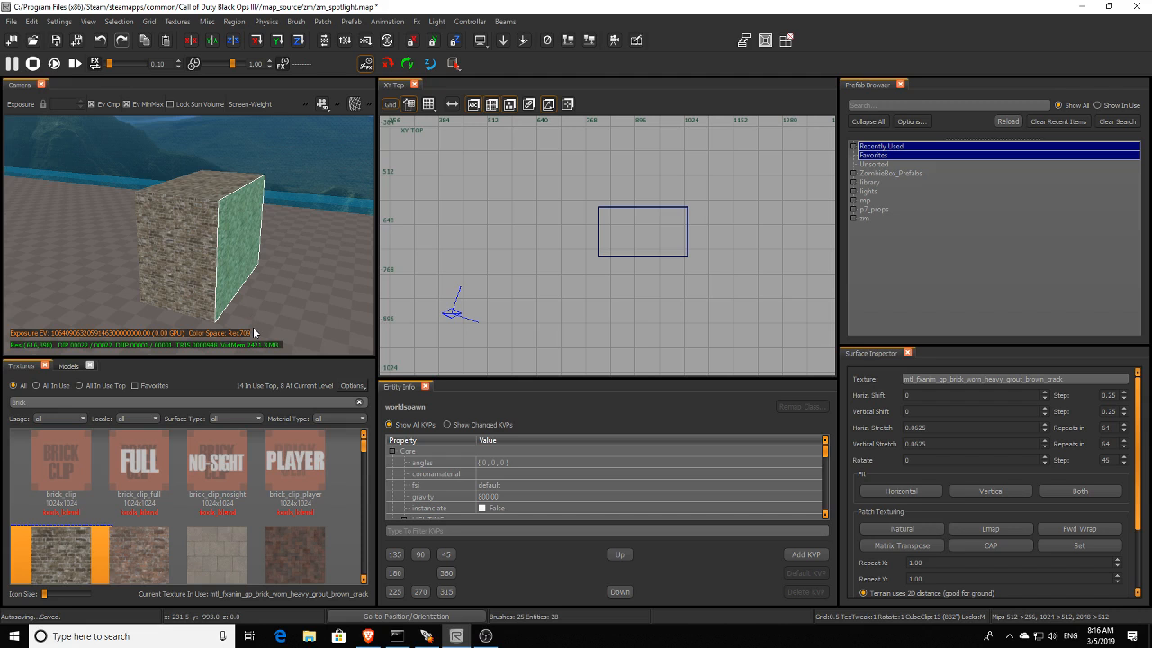
{"action": "left_click", "coordinate": [231, 547]}
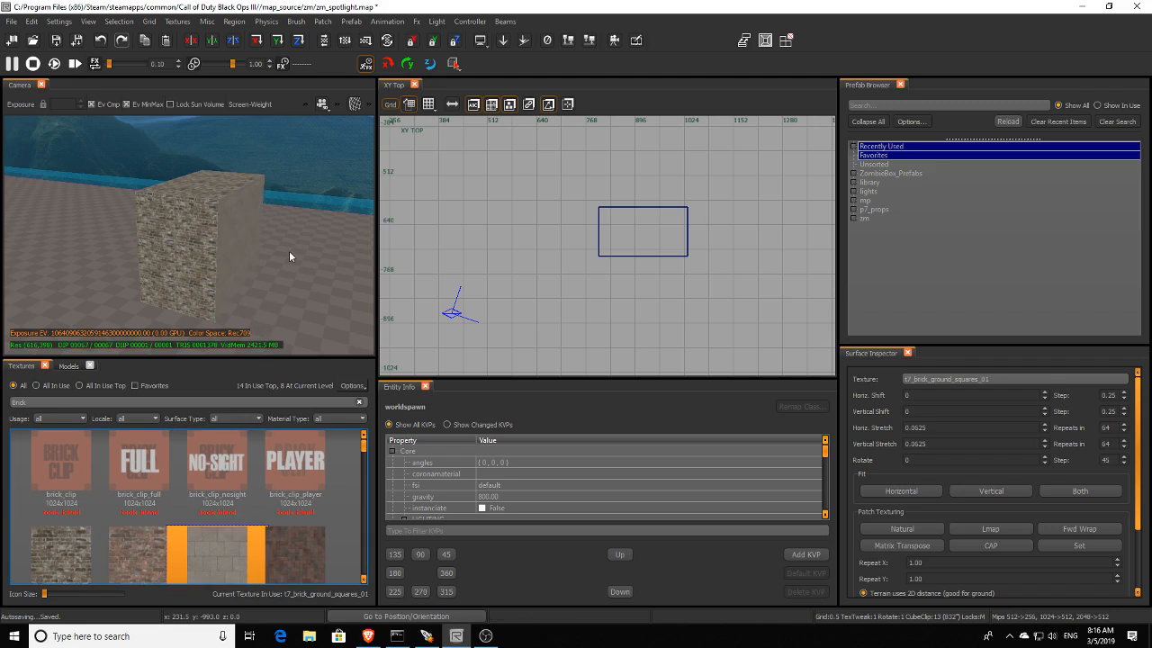
{"action": "key", "text": "w"}
{"action": "right_click_drag", "start_coordinate": [288, 252], "coordinate": [289, 252]}
{"action": "key", "text": "s"}
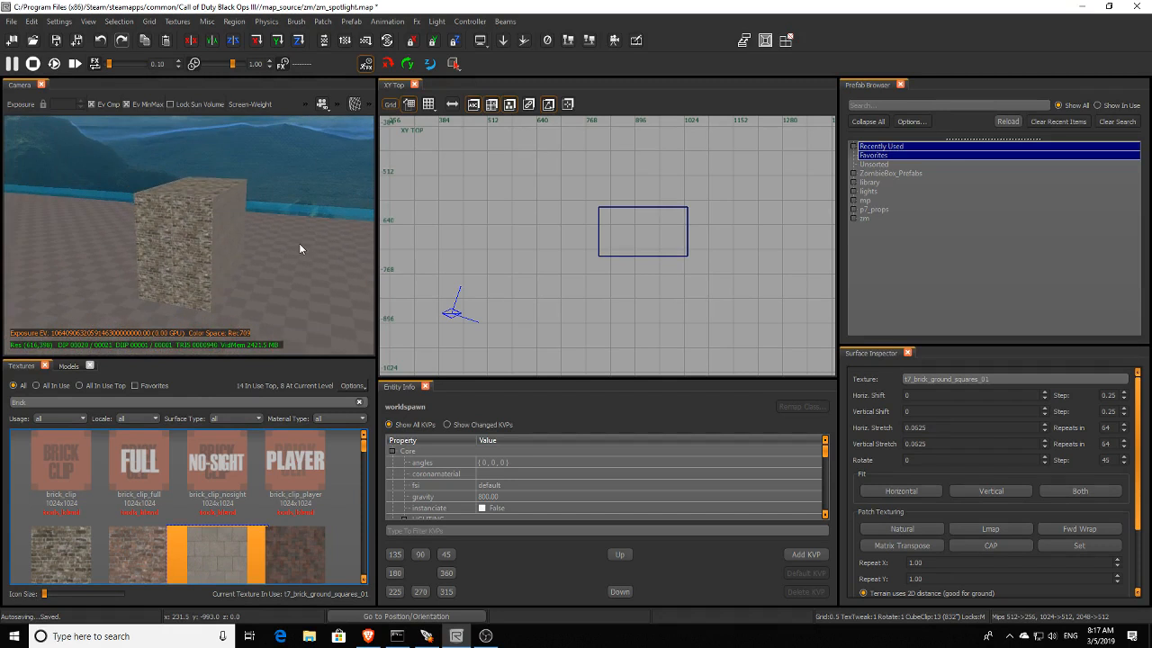
{"action": "key", "text": "w"}
{"action": "right_click_drag", "start_coordinate": [296, 279], "coordinate": [287, 325]}
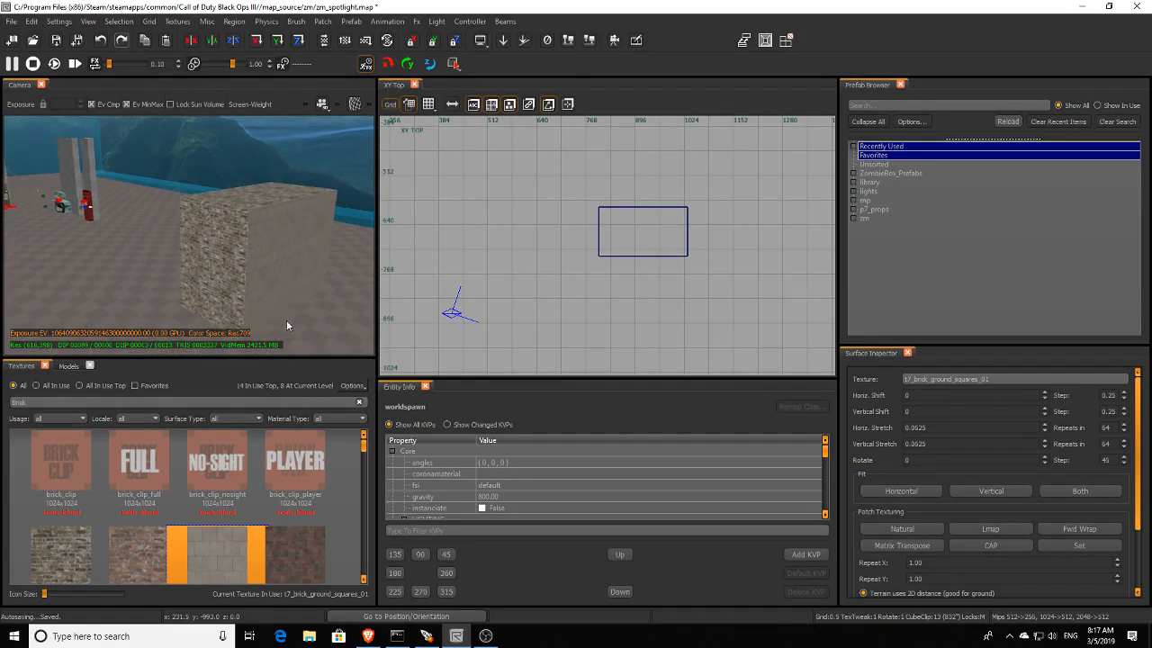
Select the whole brick-textured brush in the camera view and hide it.
{"action": "left_click", "coordinate": [261, 280]}
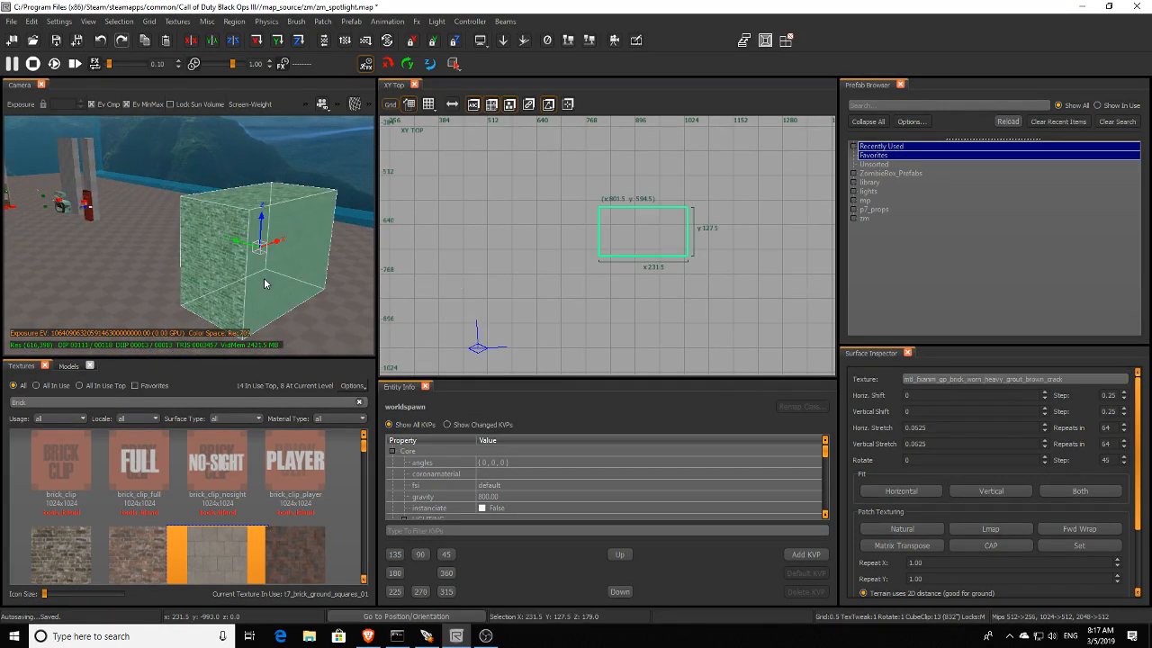
{"action": "key", "text": "Escape"}
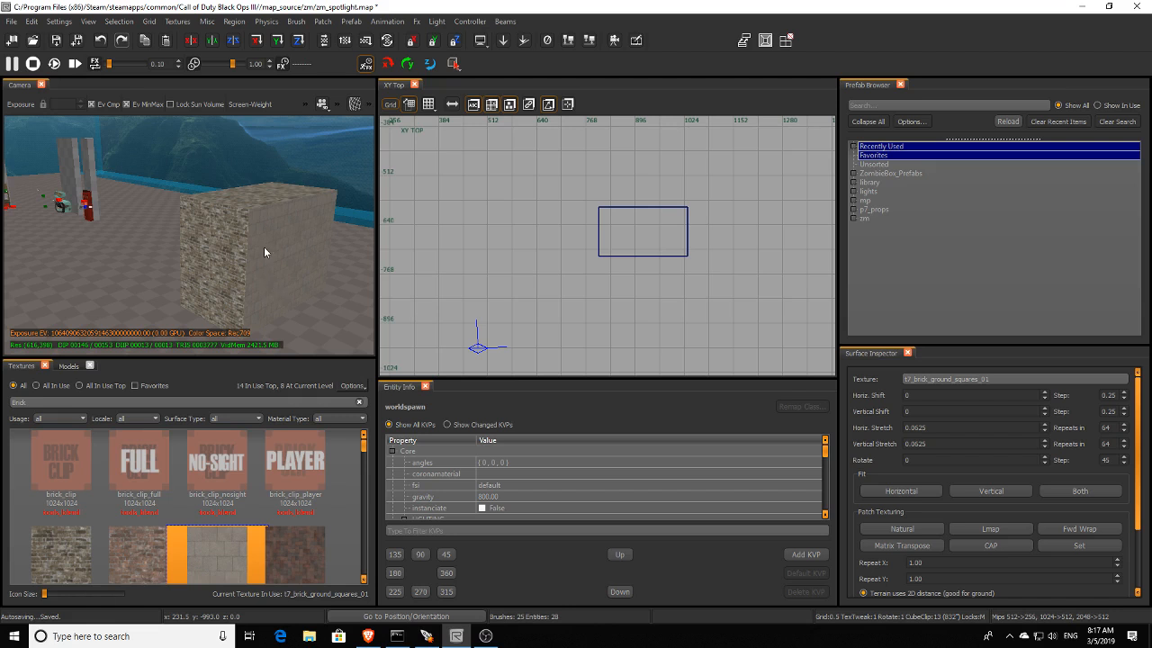
{"action": "left_click", "coordinate": [264, 252]}
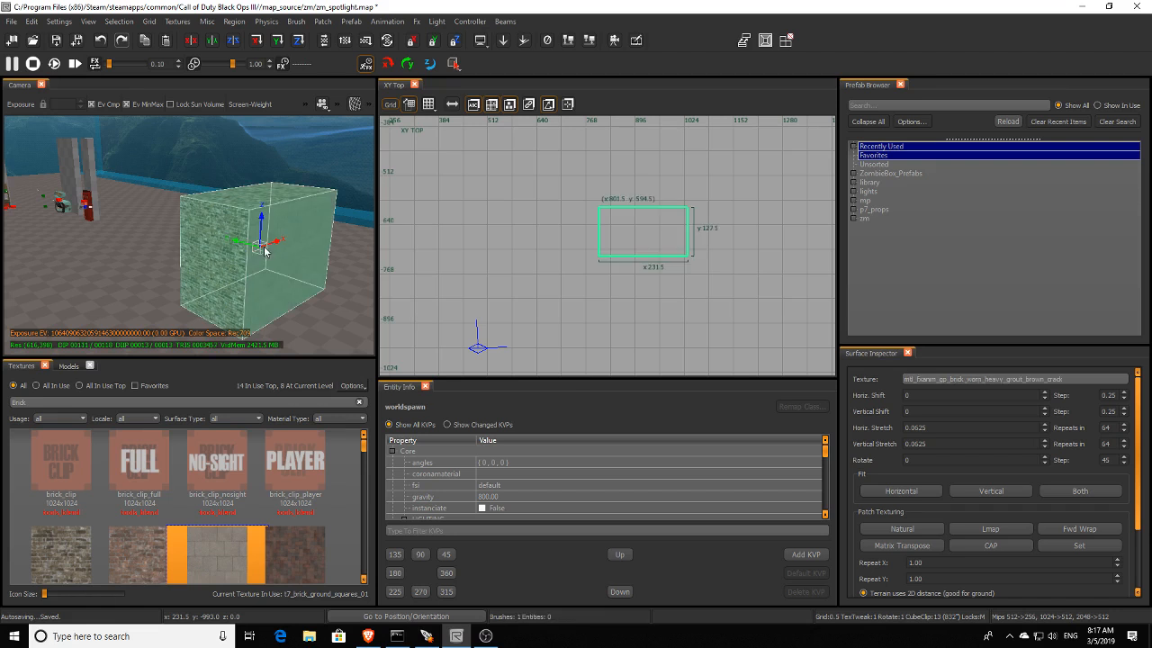
{"action": "key", "text": "Delete"}
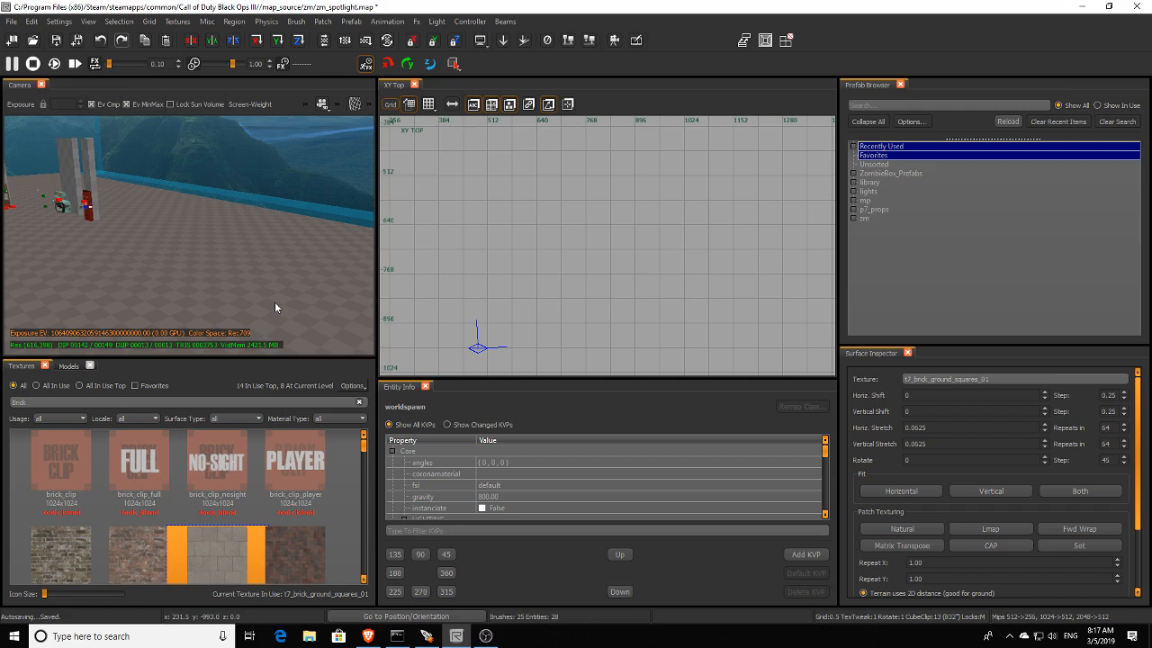
Select the wall behind the perk machines together with the two neighbouring pillars and hide all three brushes.
{"action": "right_click_drag", "start_coordinate": [257, 264], "coordinate": [251, 249]}
{"action": "left_click", "coordinate": [213, 160], "text": "shift"}
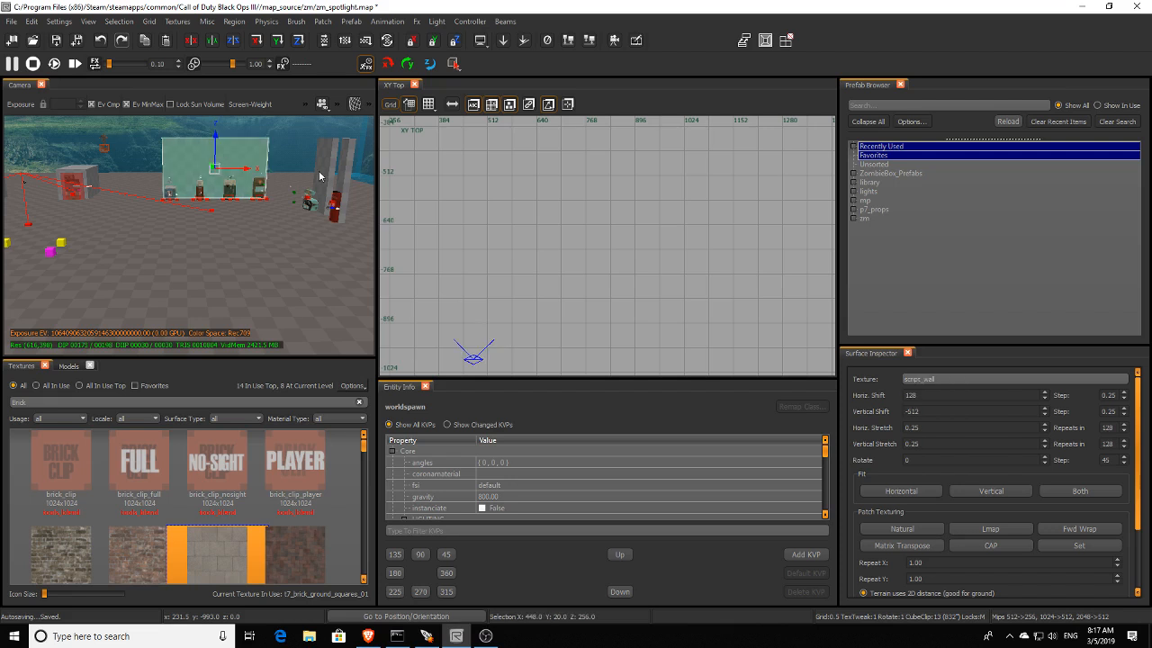
{"action": "left_click", "coordinate": [324, 171], "text": "shift"}
{"action": "left_click", "coordinate": [344, 171], "text": "shift"}
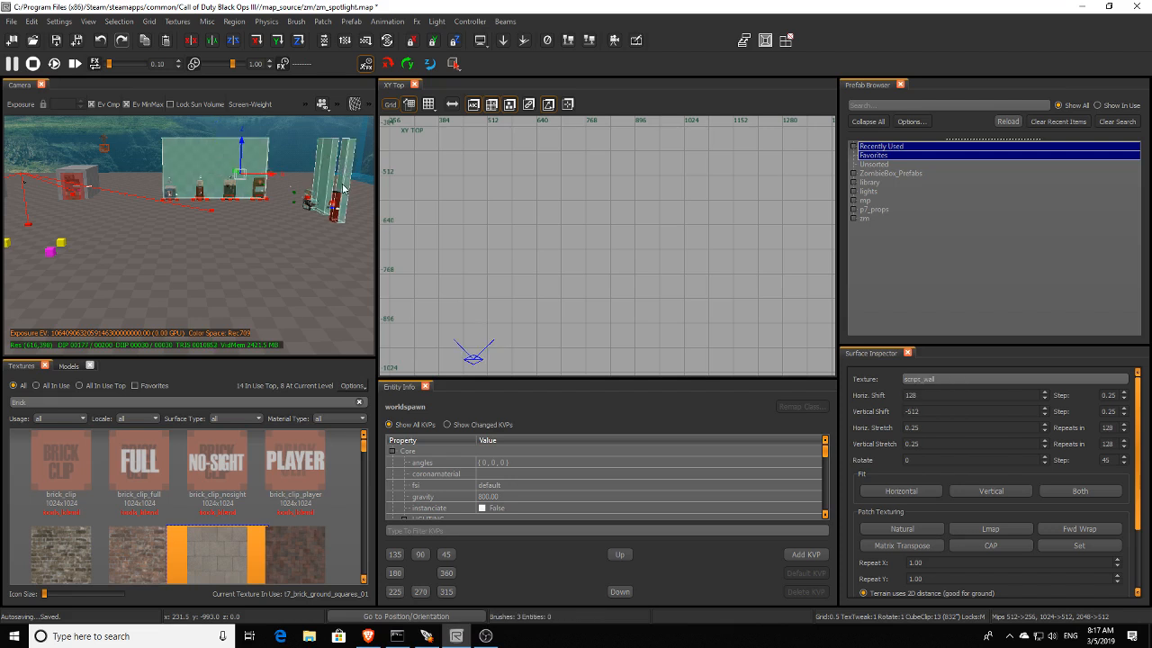
{"action": "key", "text": "Delete"}
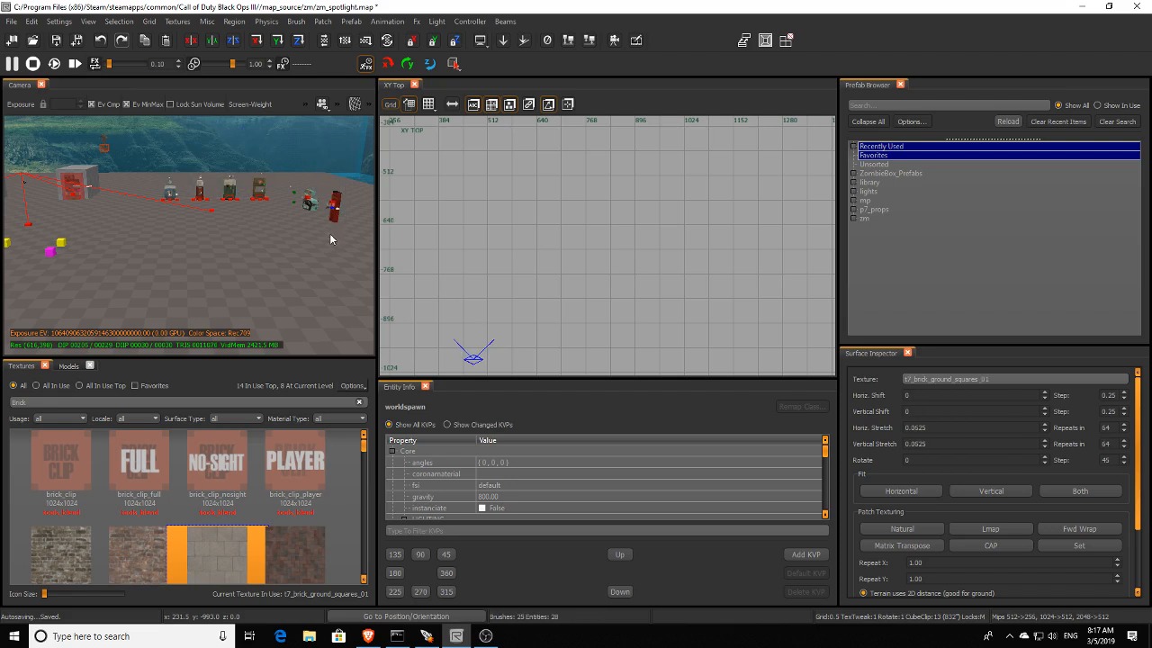
Unhide all hidden brushes and look around the map in the camera view.
{"action": "right_click_drag", "start_coordinate": [332, 239], "coordinate": [297, 242]}
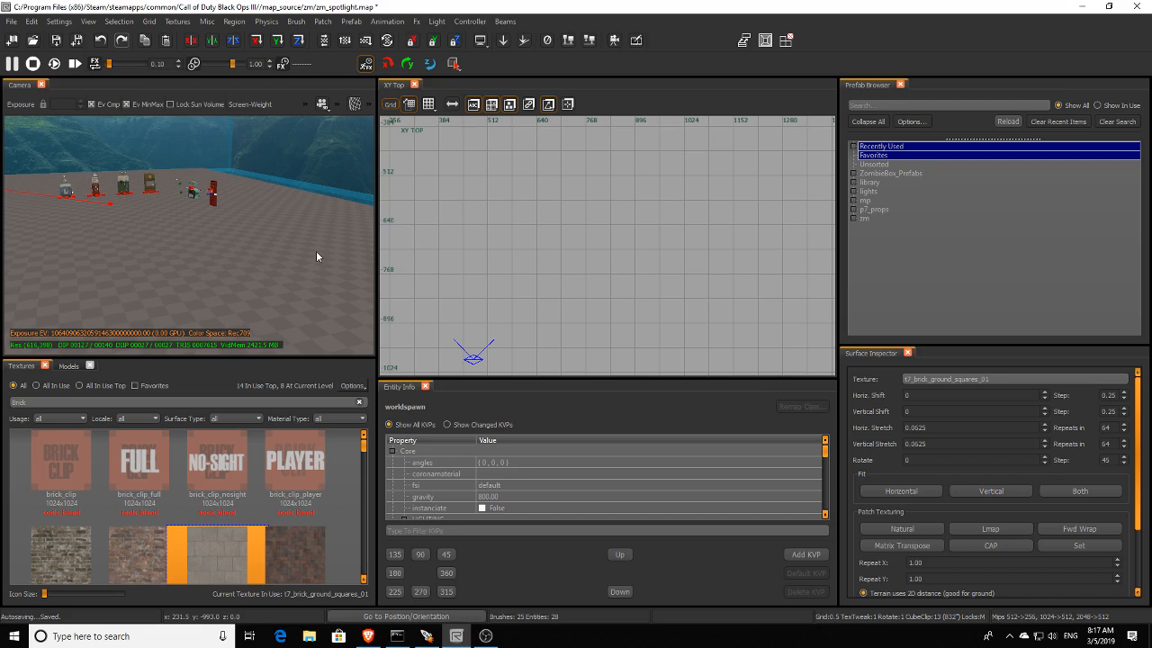
{"action": "key", "text": "shift+h"}
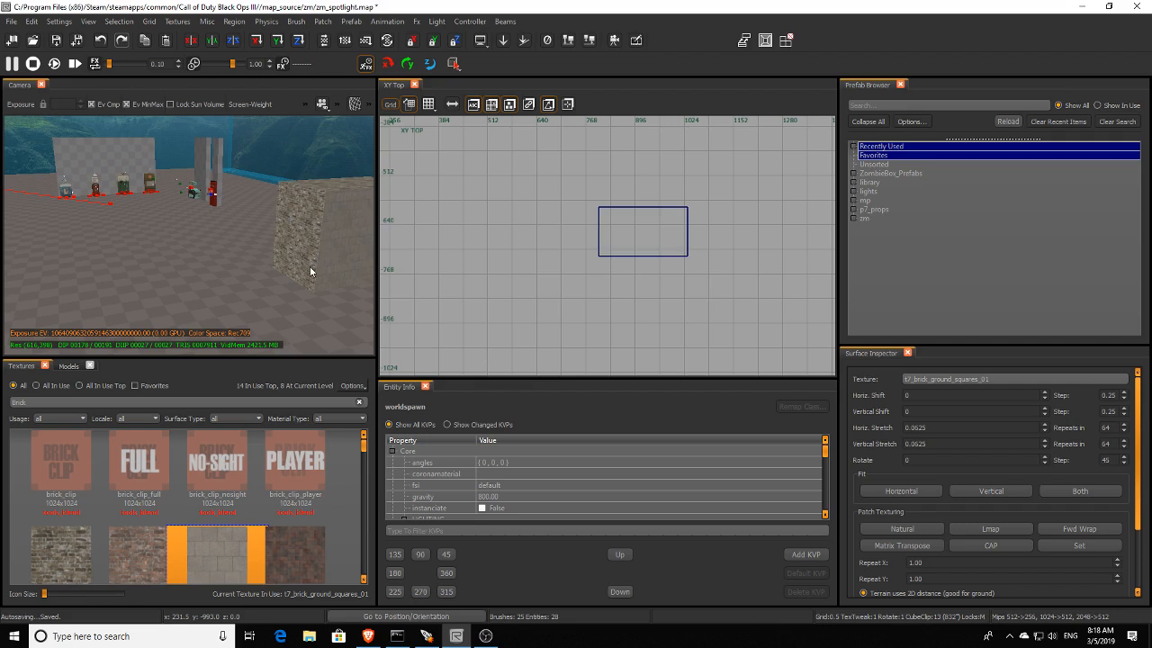
{"action": "right_click_drag", "start_coordinate": [309, 260], "coordinate": [211, 260]}
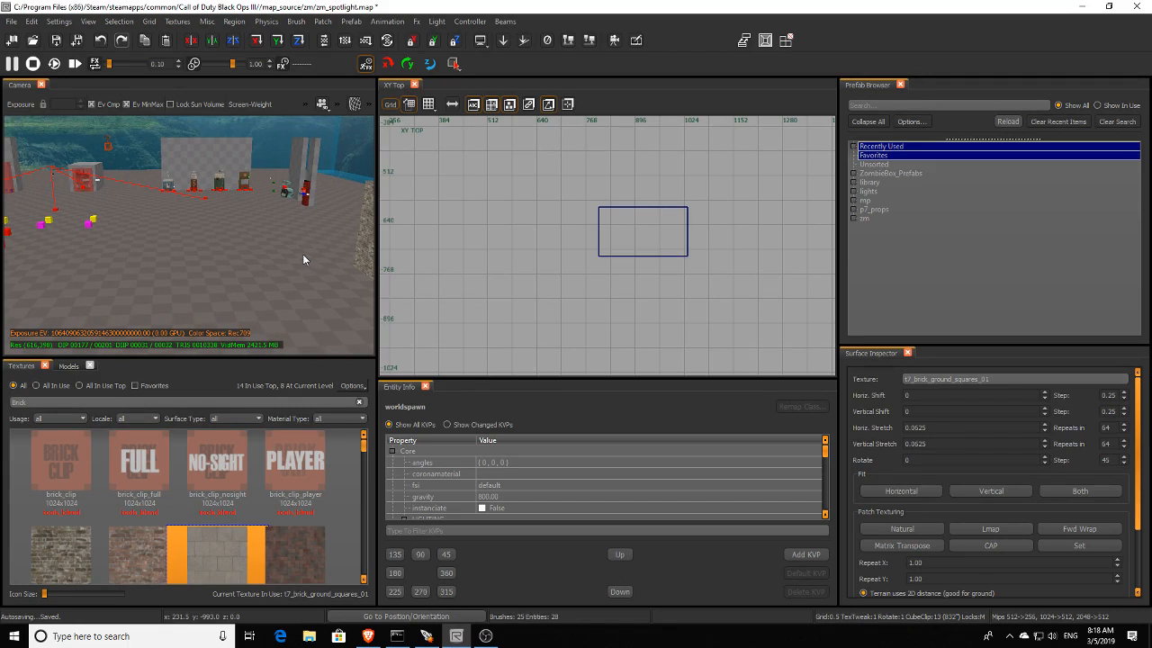
{"action": "right_click_drag", "start_coordinate": [304, 255], "coordinate": [388, 251]}
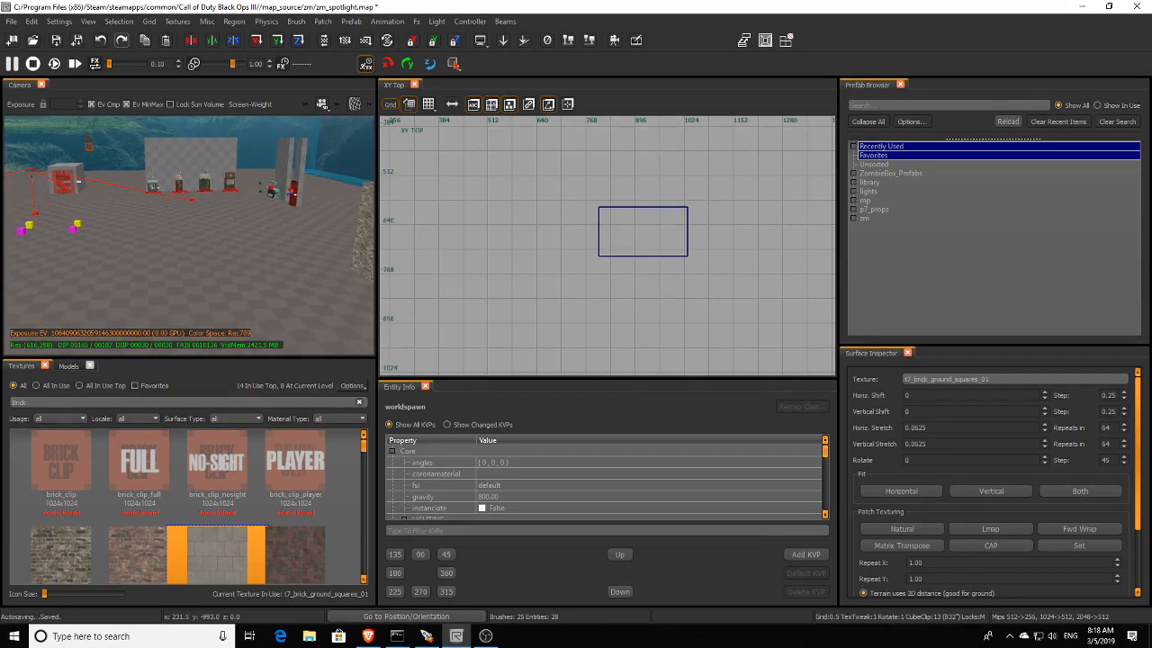